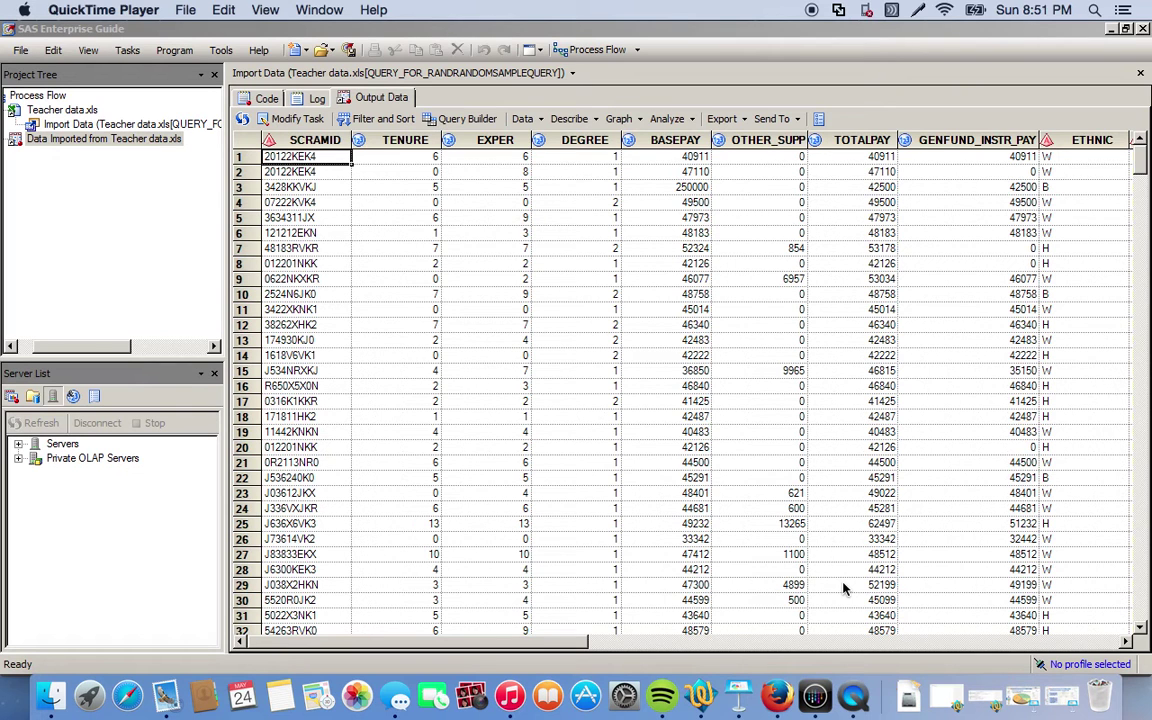
Scroll the imported Teacher data table to show the SEX through age110 columns.
click(917, 643)
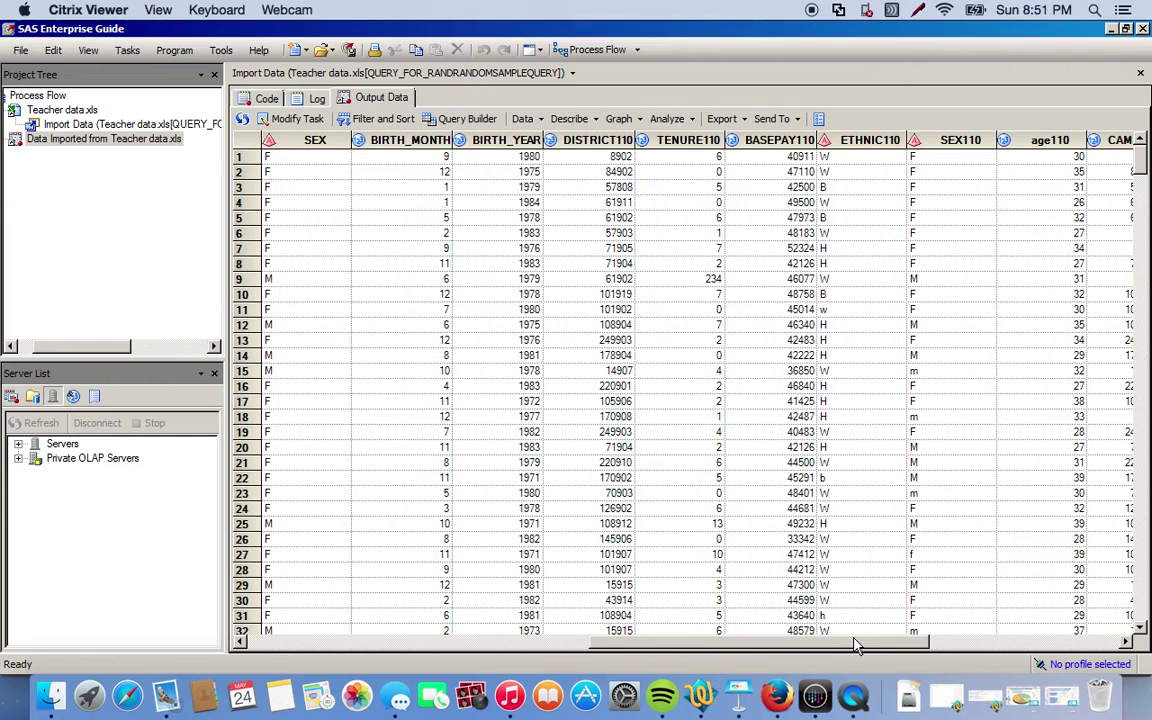
drag(856, 643, 951, 638)
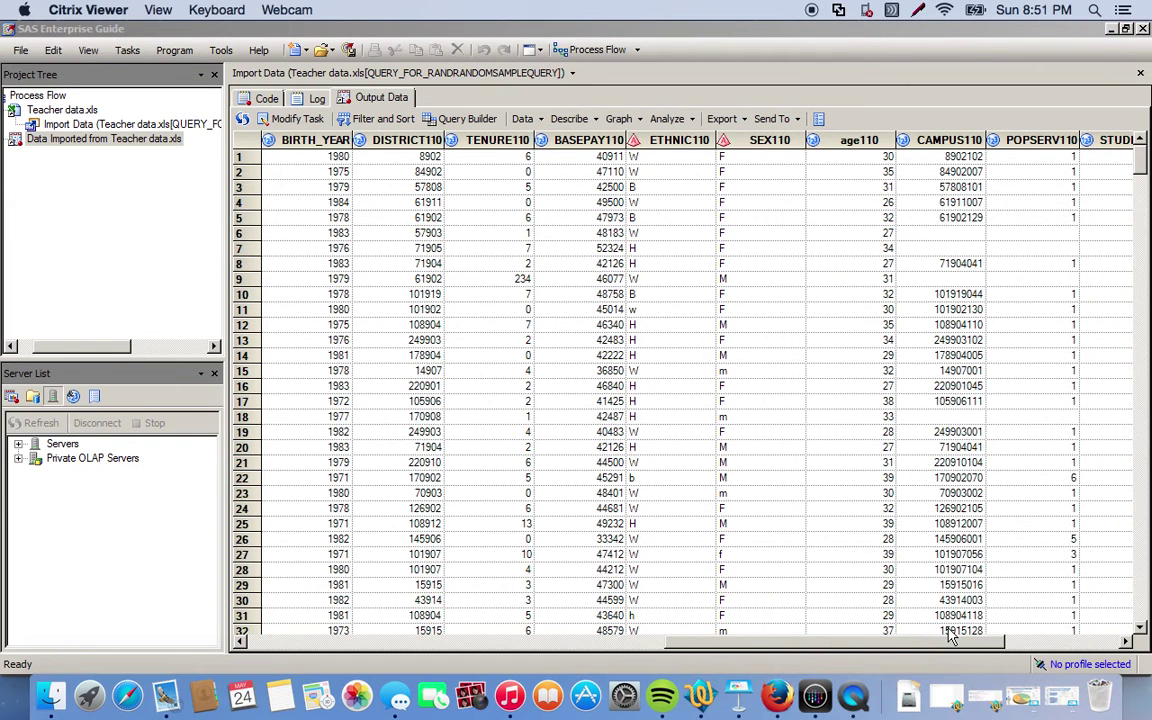
click(500, 640)
click(466, 645)
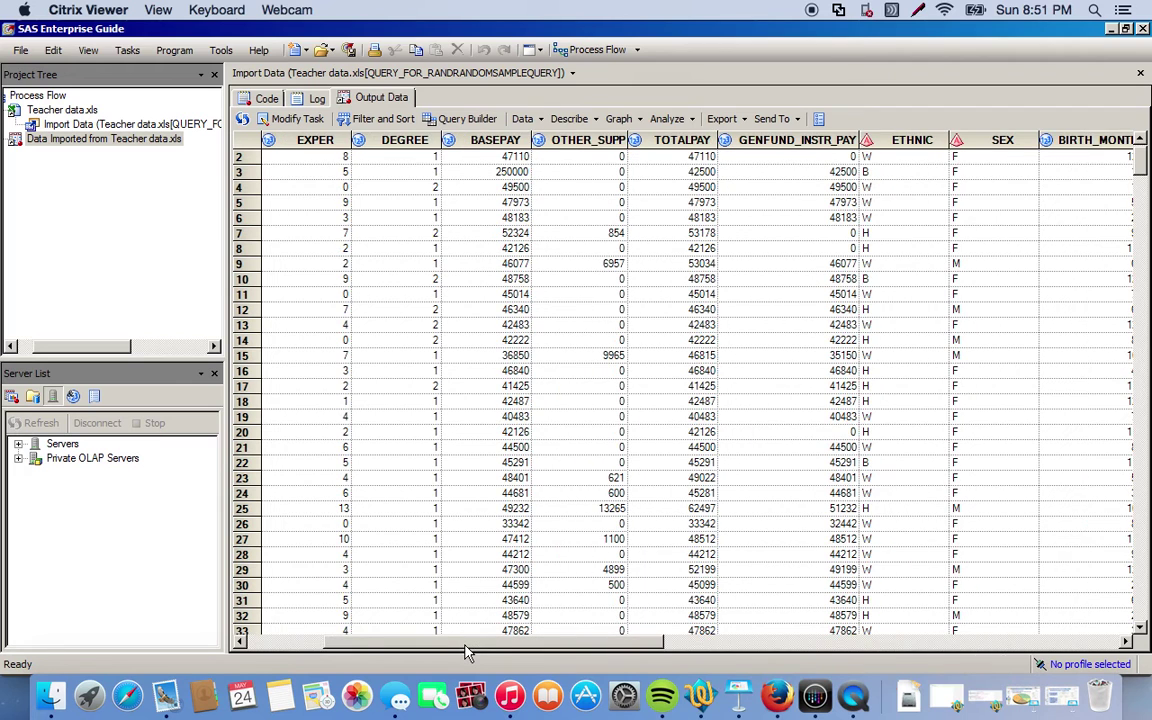
drag(466, 645, 330, 643)
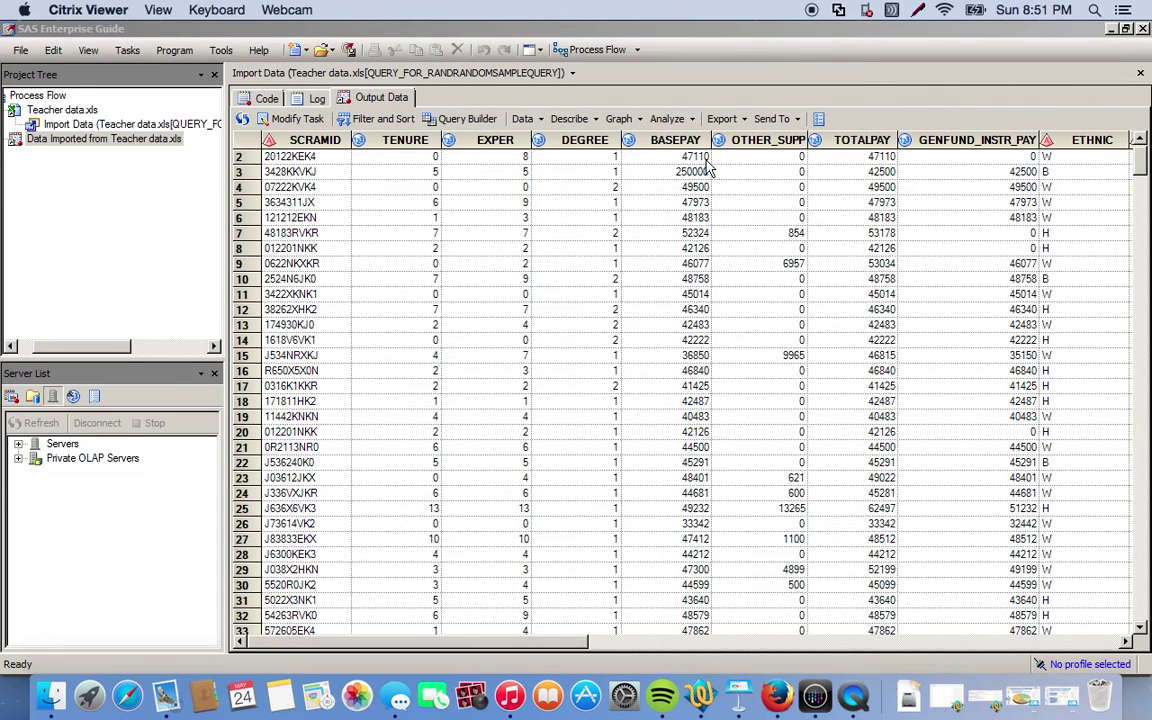
click(678, 141)
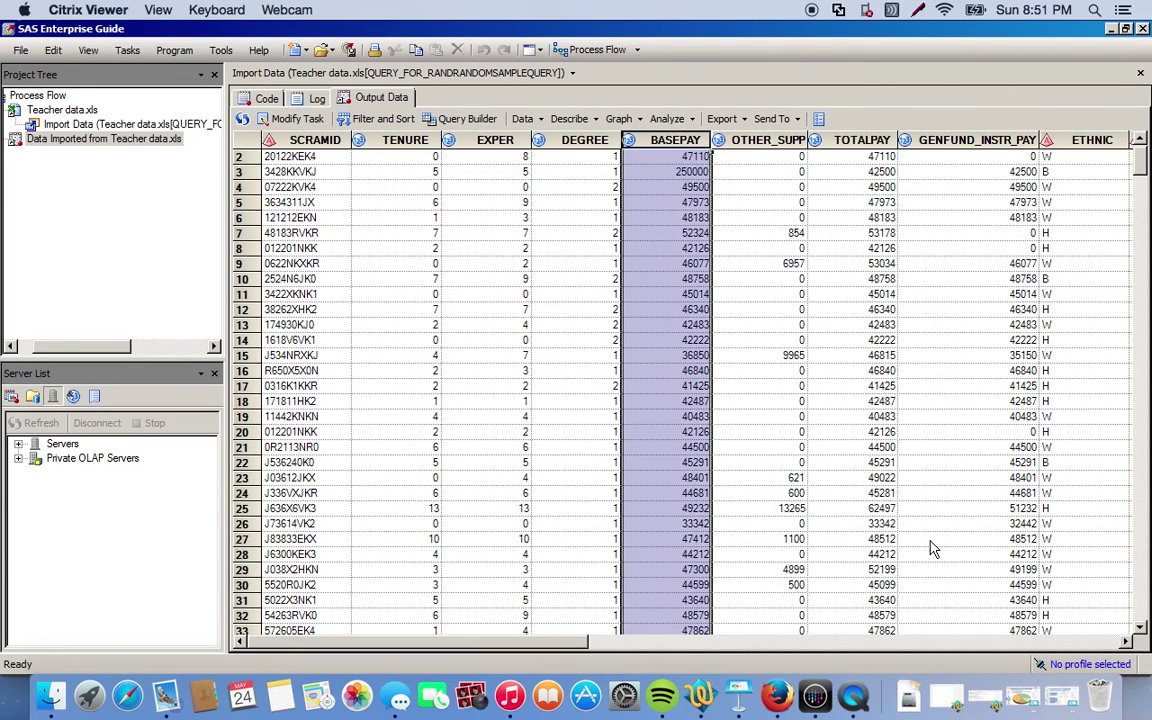
click(1130, 642)
click(1127, 642)
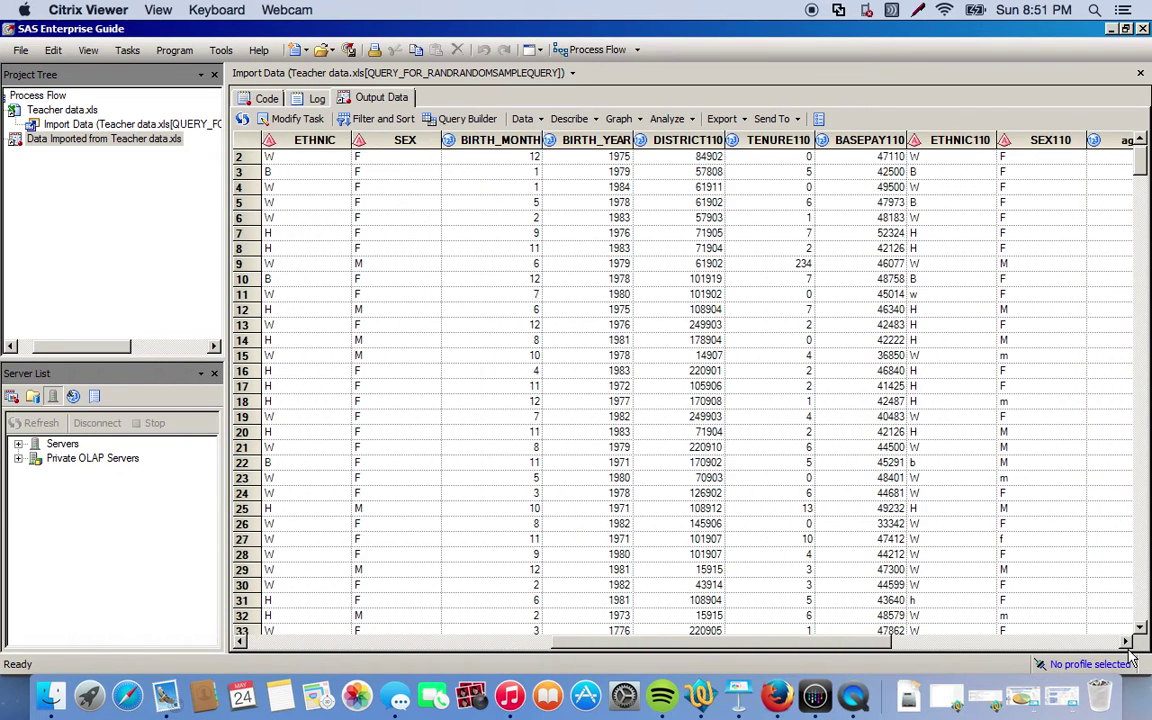
click(863, 140)
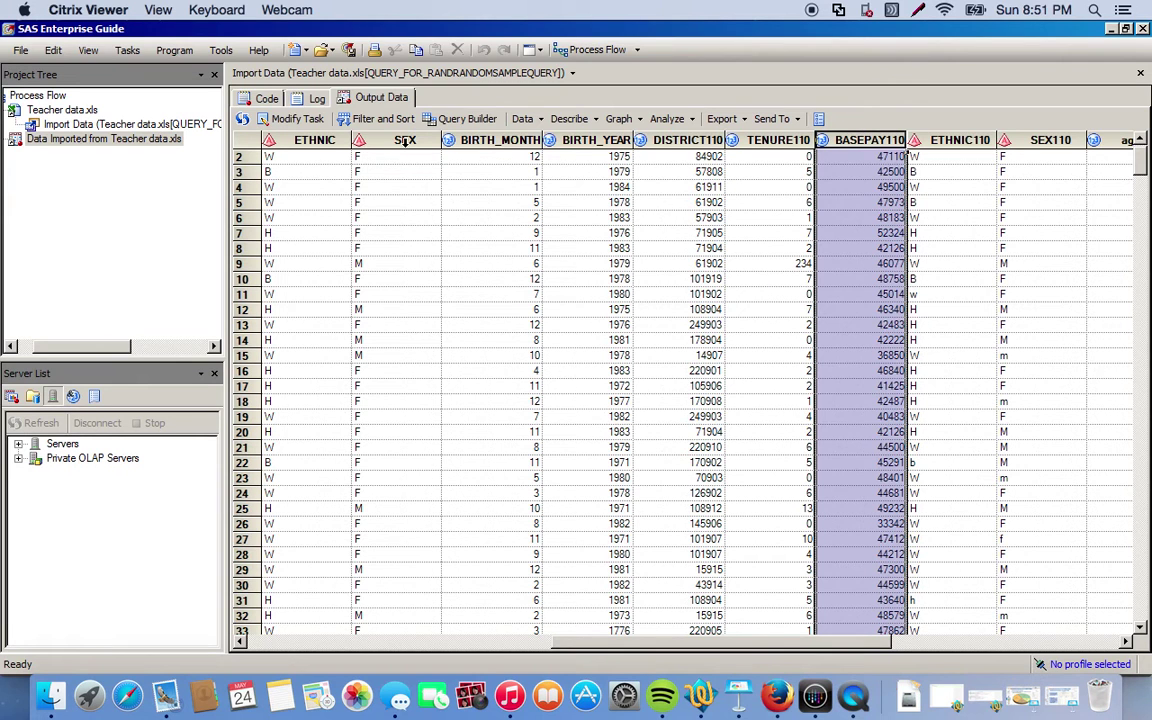
click(405, 140)
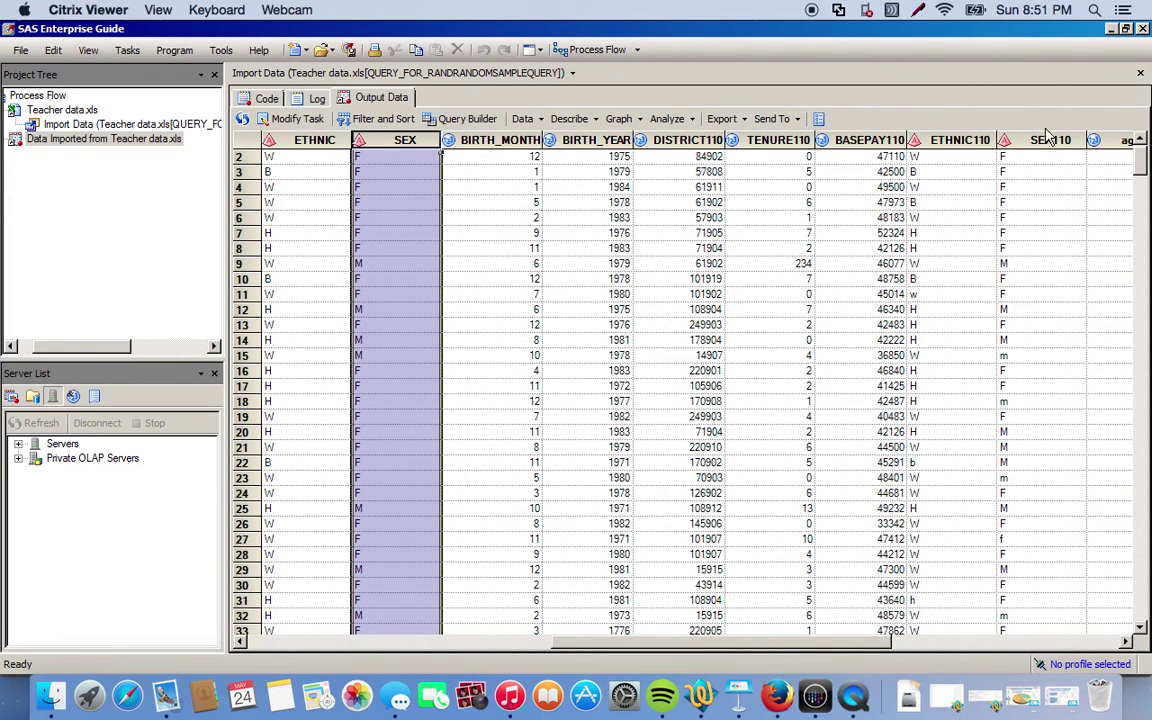
click(1040, 139)
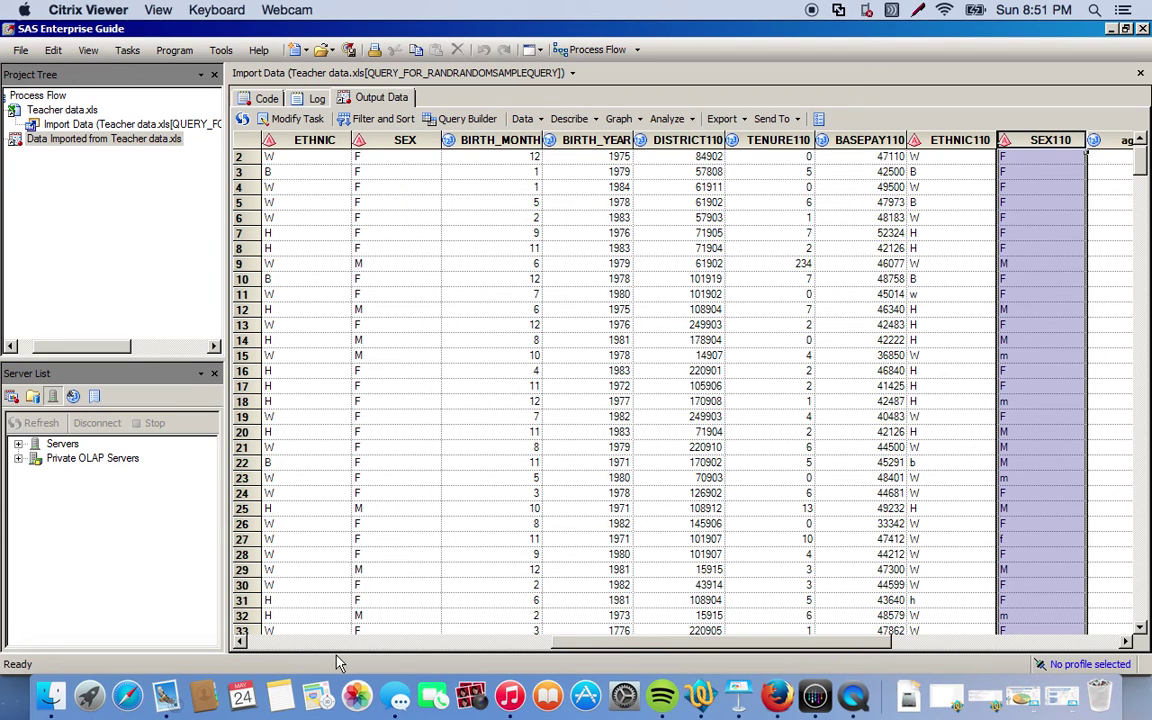
click(400, 641)
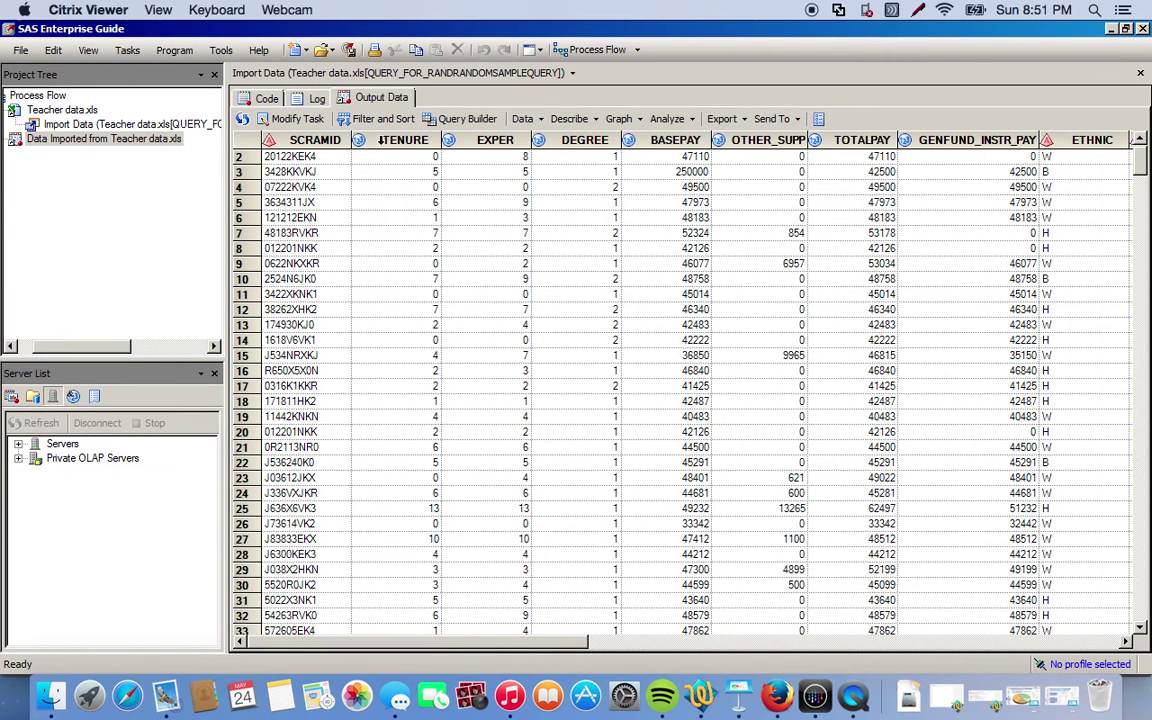
click(405, 139)
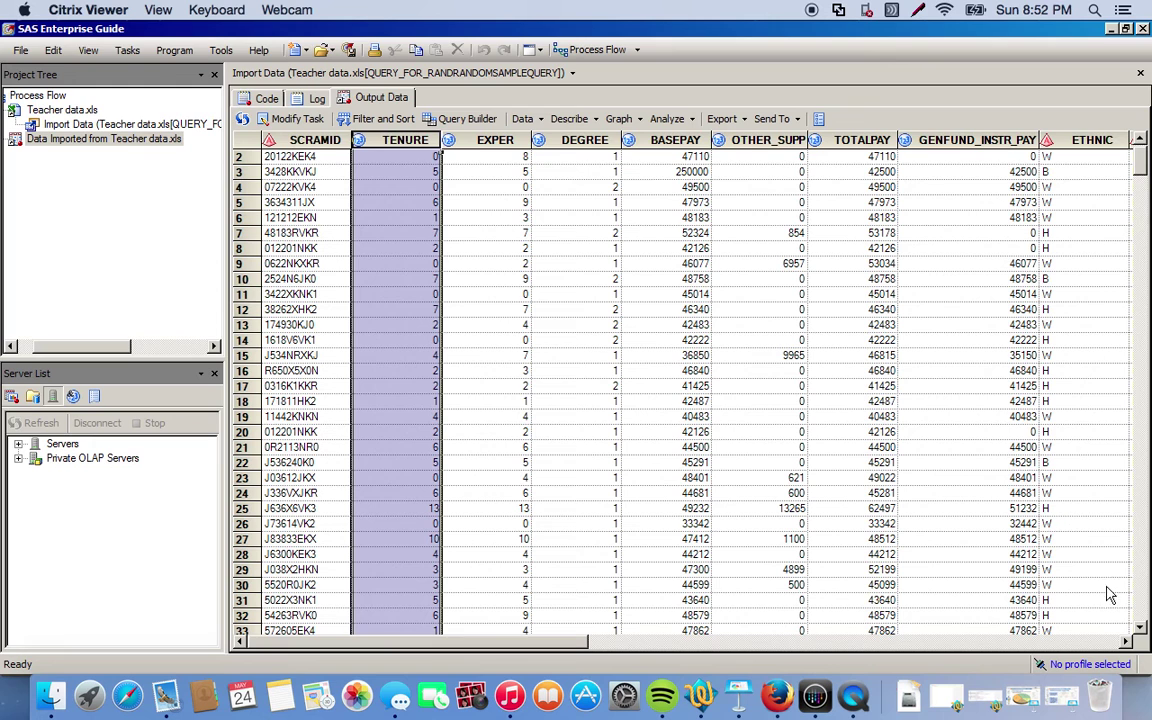
click(1127, 641)
click(1127, 642)
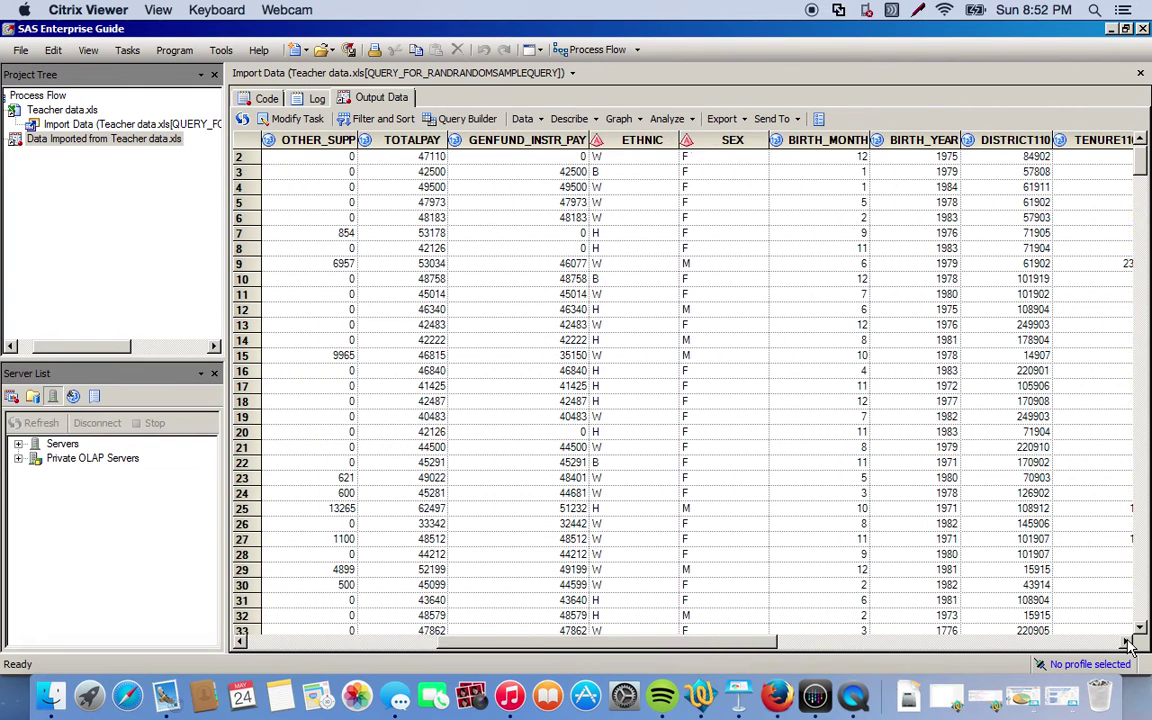
click(1092, 140)
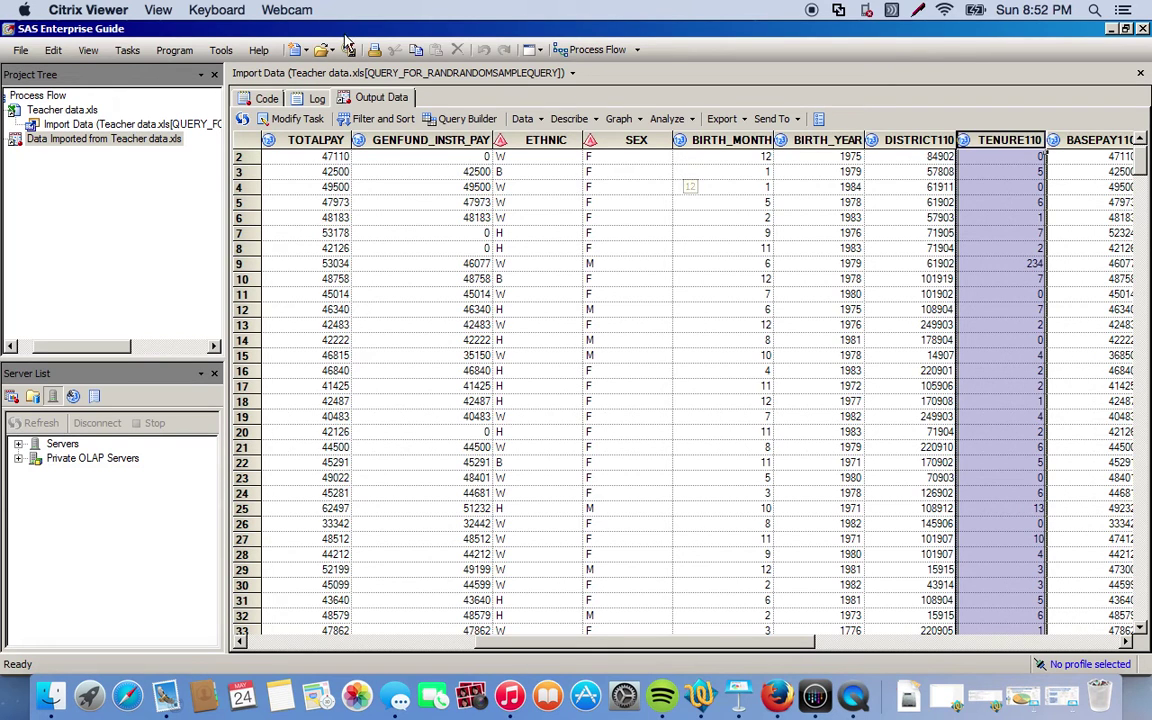
Start Compare Data on TEACHER DATA to compare variables within the same data set.
click(527, 119)
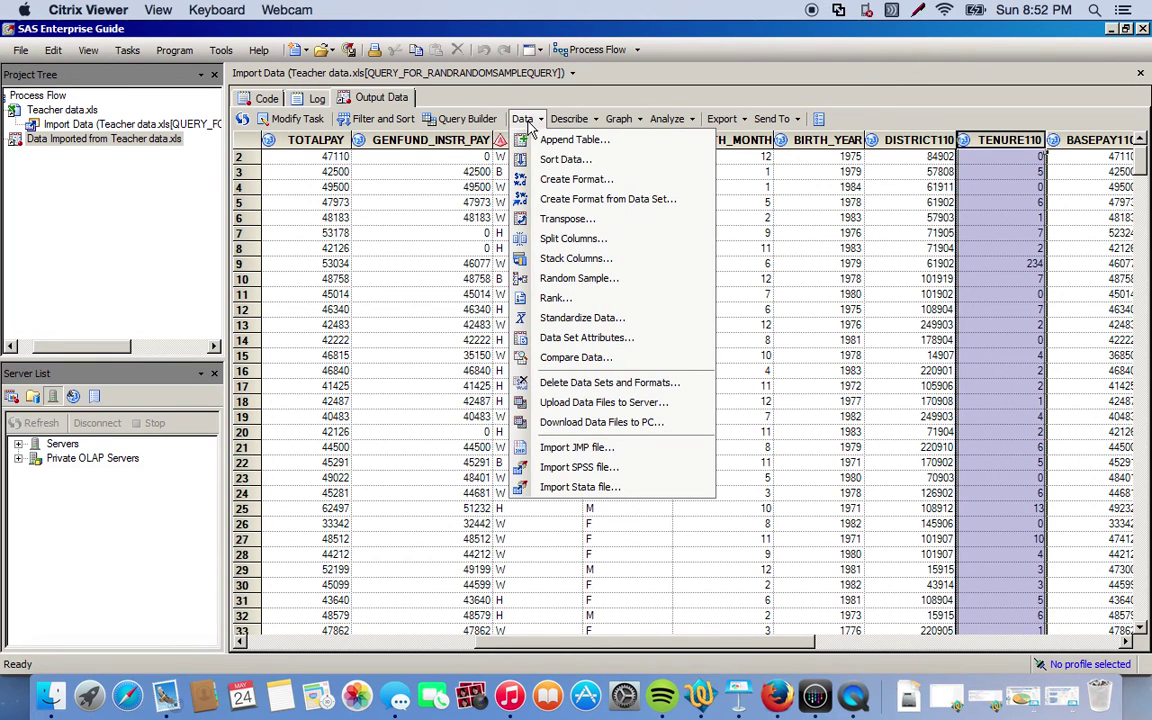
click(577, 357)
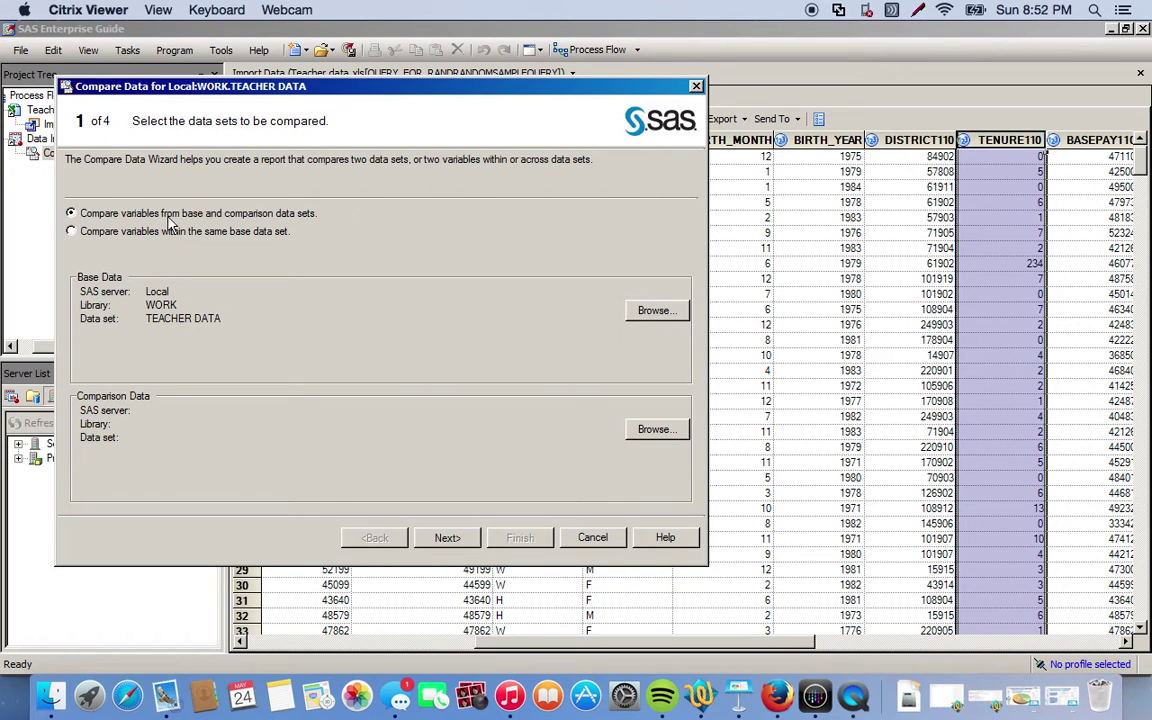
click(71, 232)
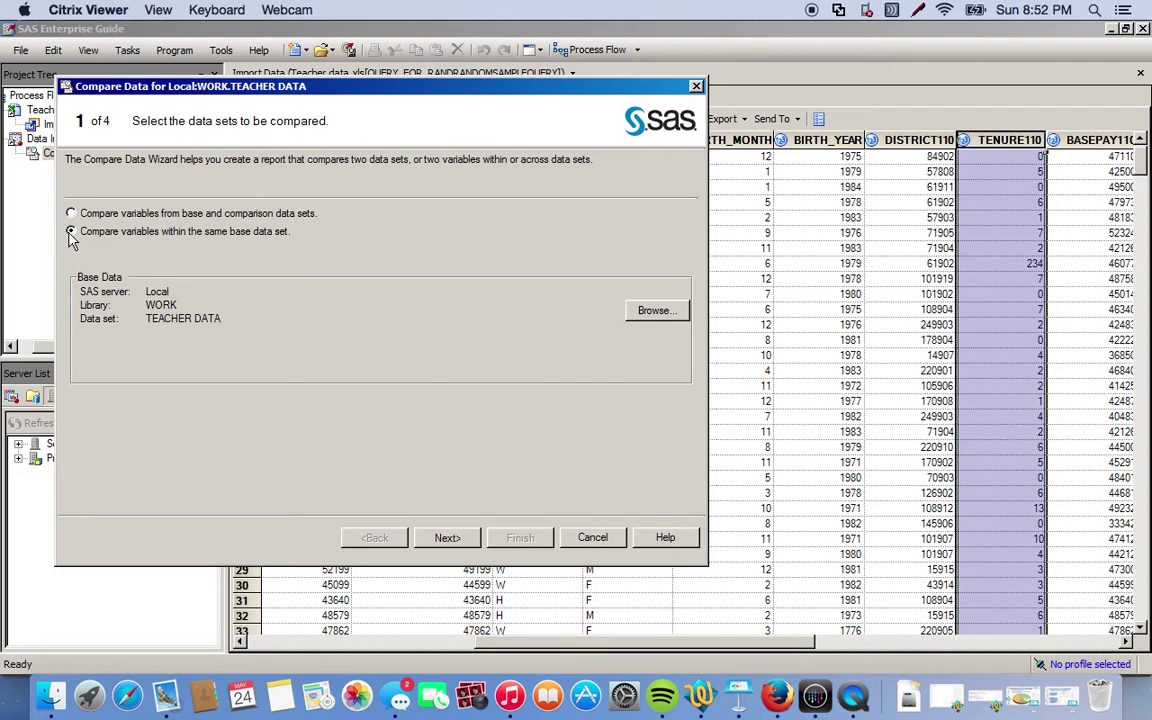
click(446, 538)
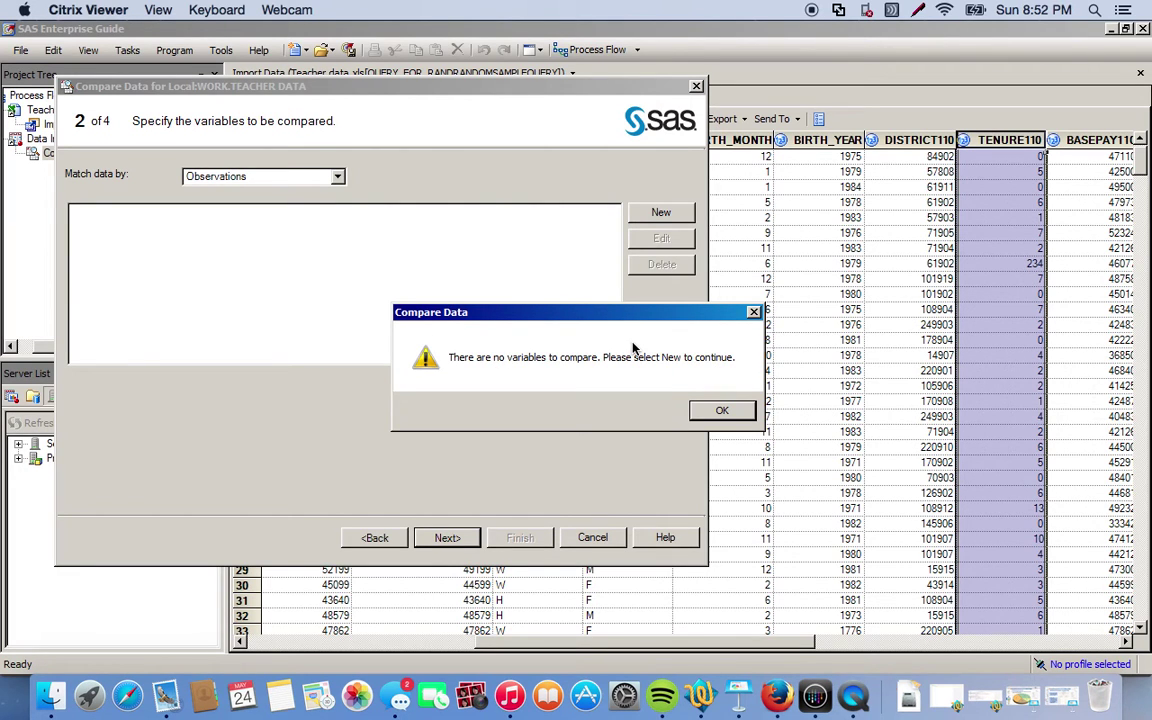
click(719, 409)
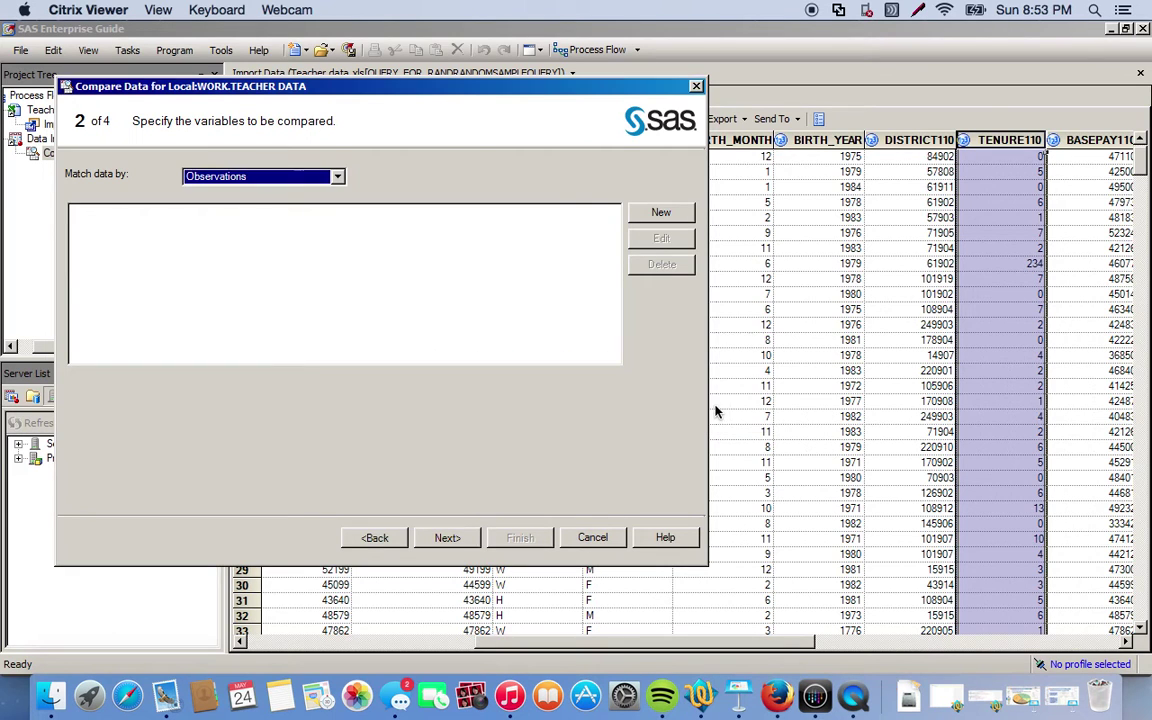
Add a comparison pair matching BASEPAY against BASEPAY110.
click(660, 214)
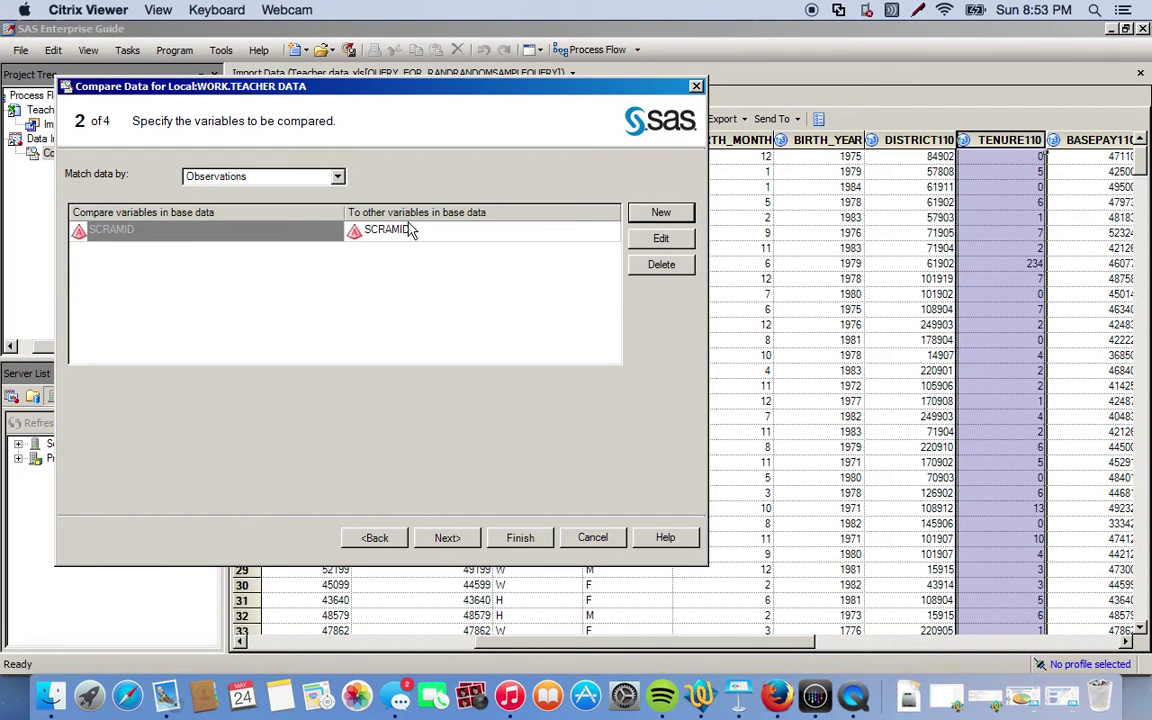
click(236, 231)
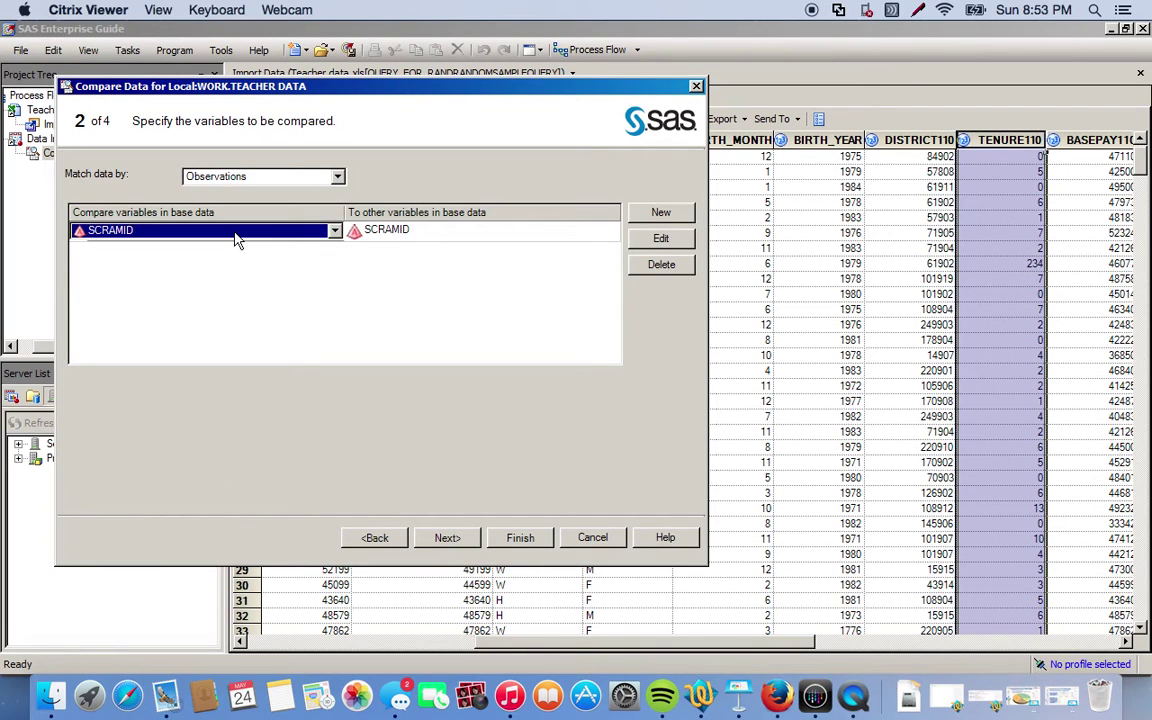
click(236, 240)
click(236, 240)
click(236, 240)
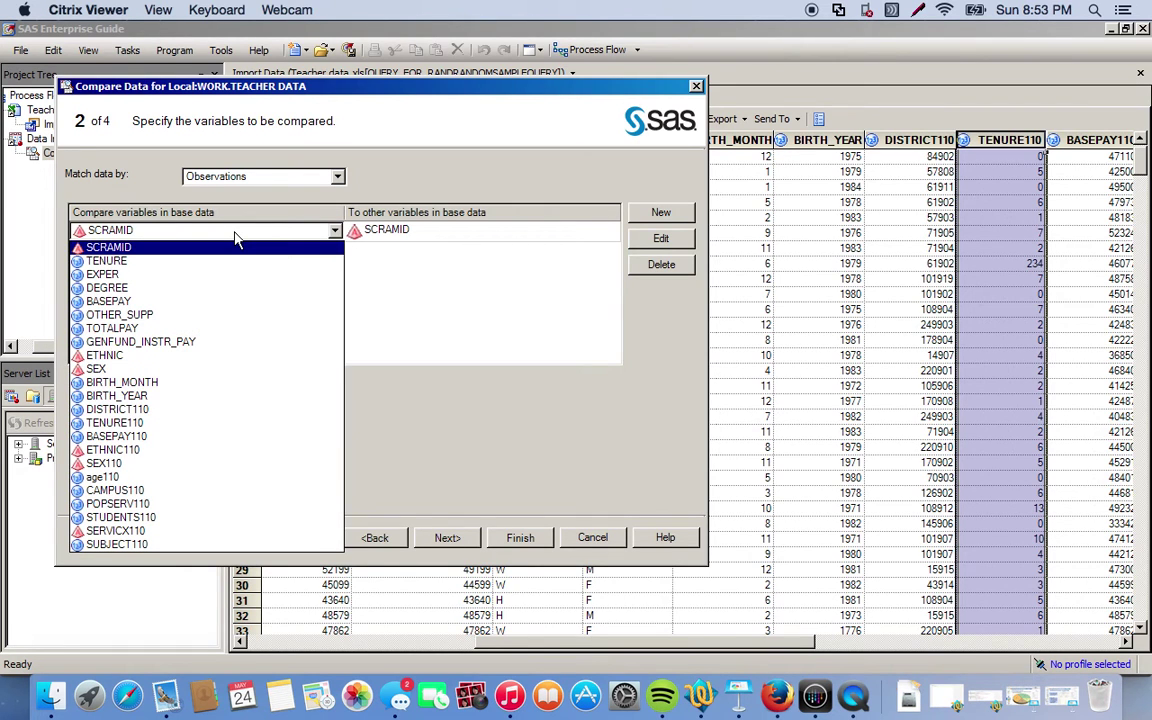
click(174, 302)
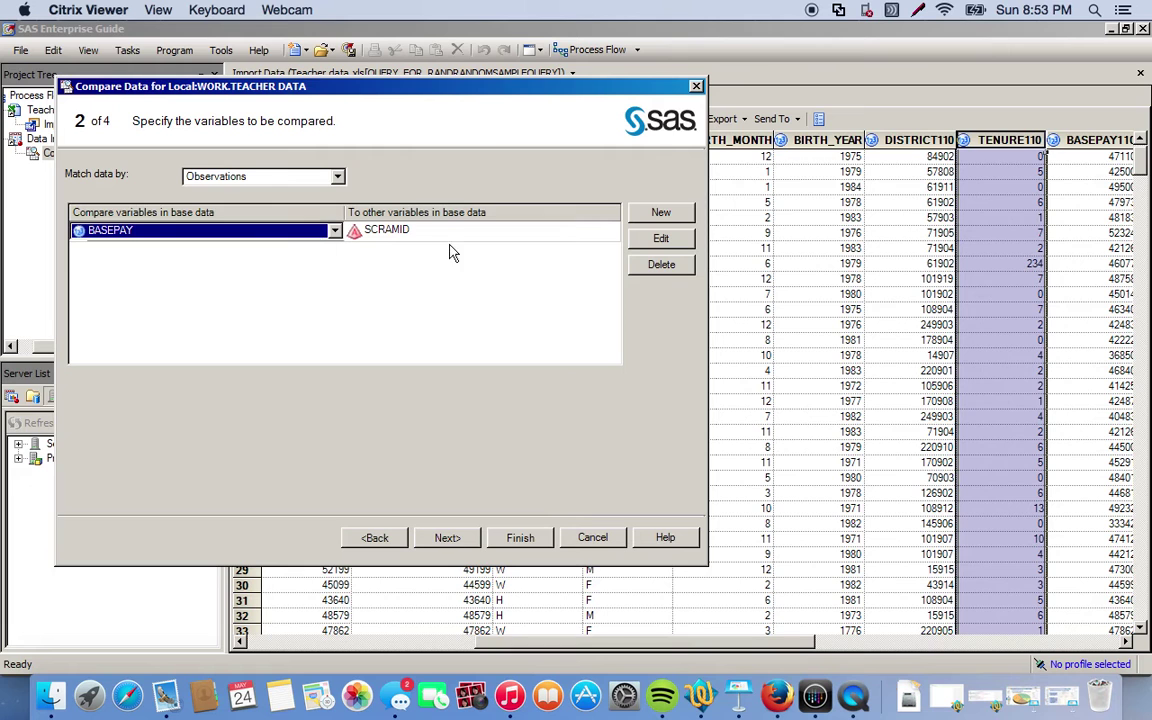
click(490, 240)
click(610, 231)
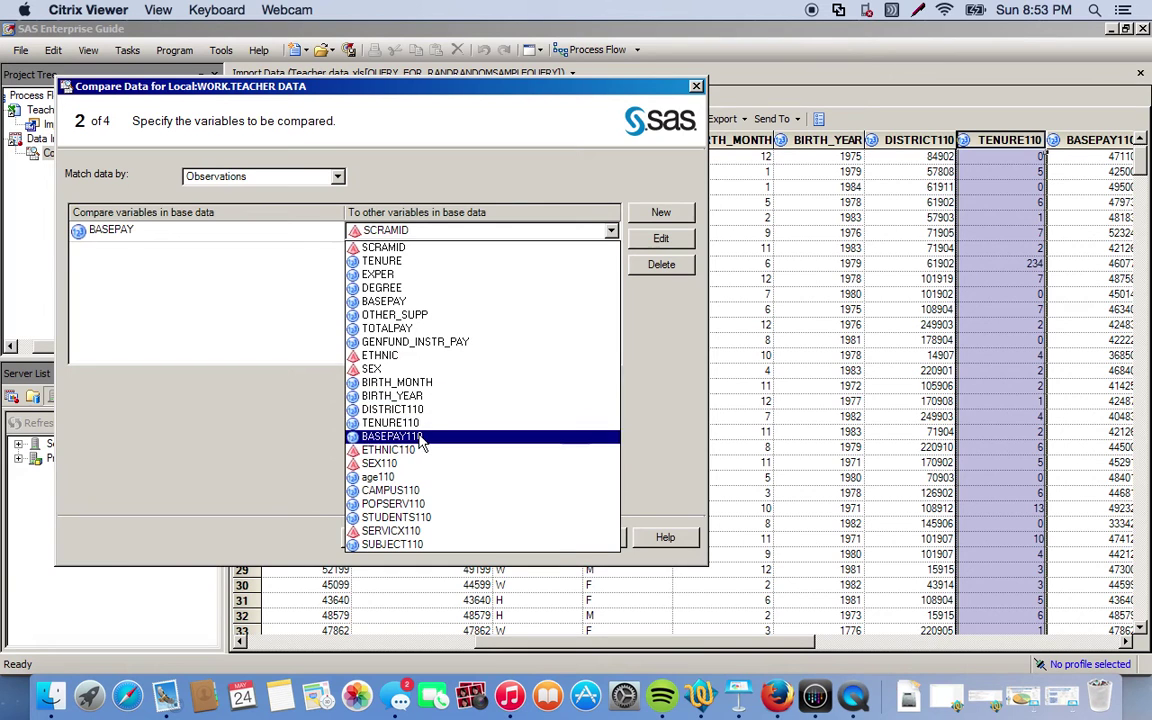
click(425, 436)
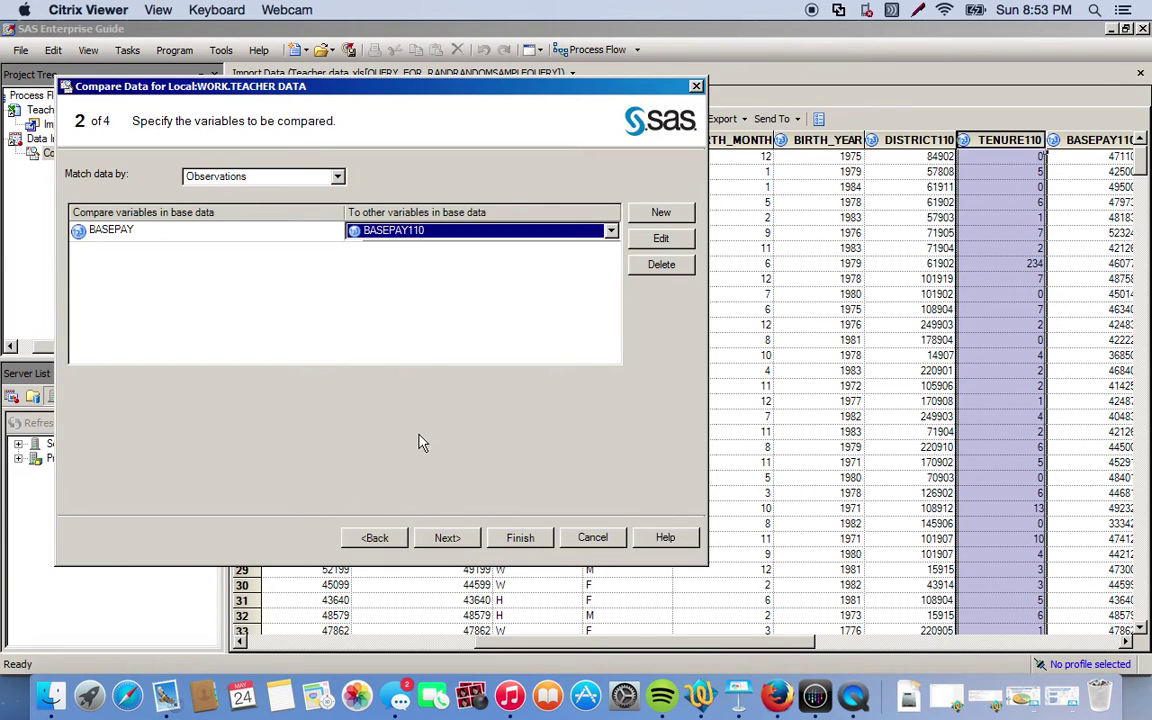
Add a second comparison pair matching TENURE against TENURE110.
click(648, 212)
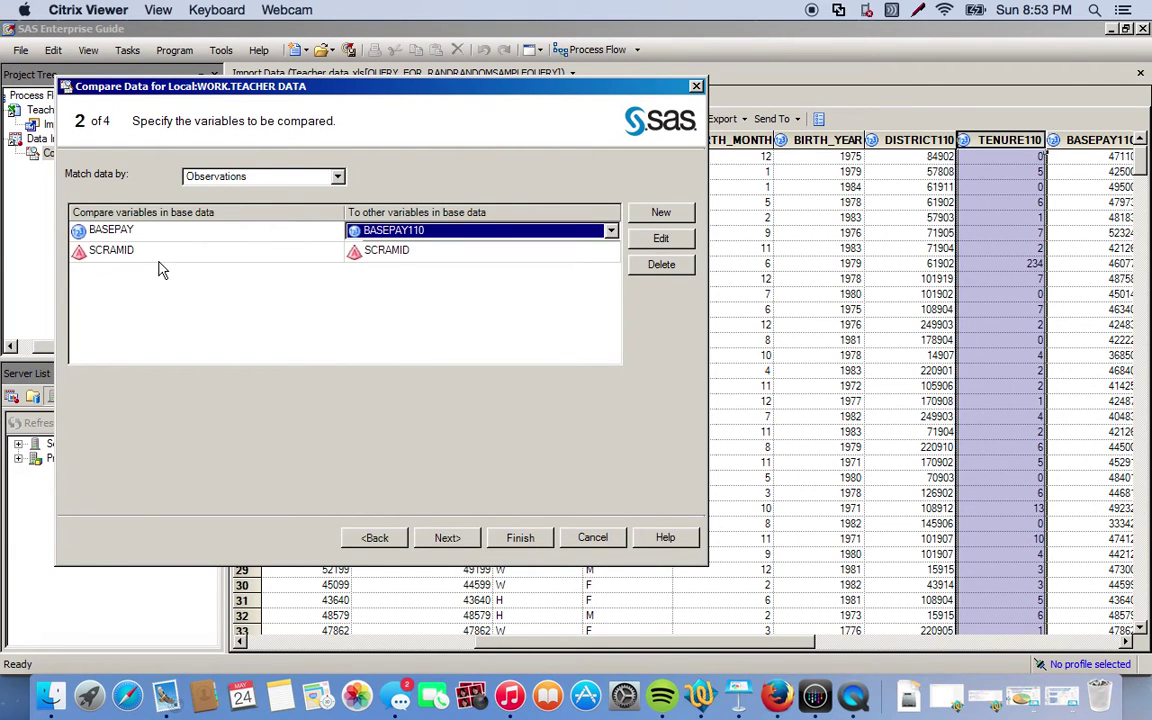
click(205, 254)
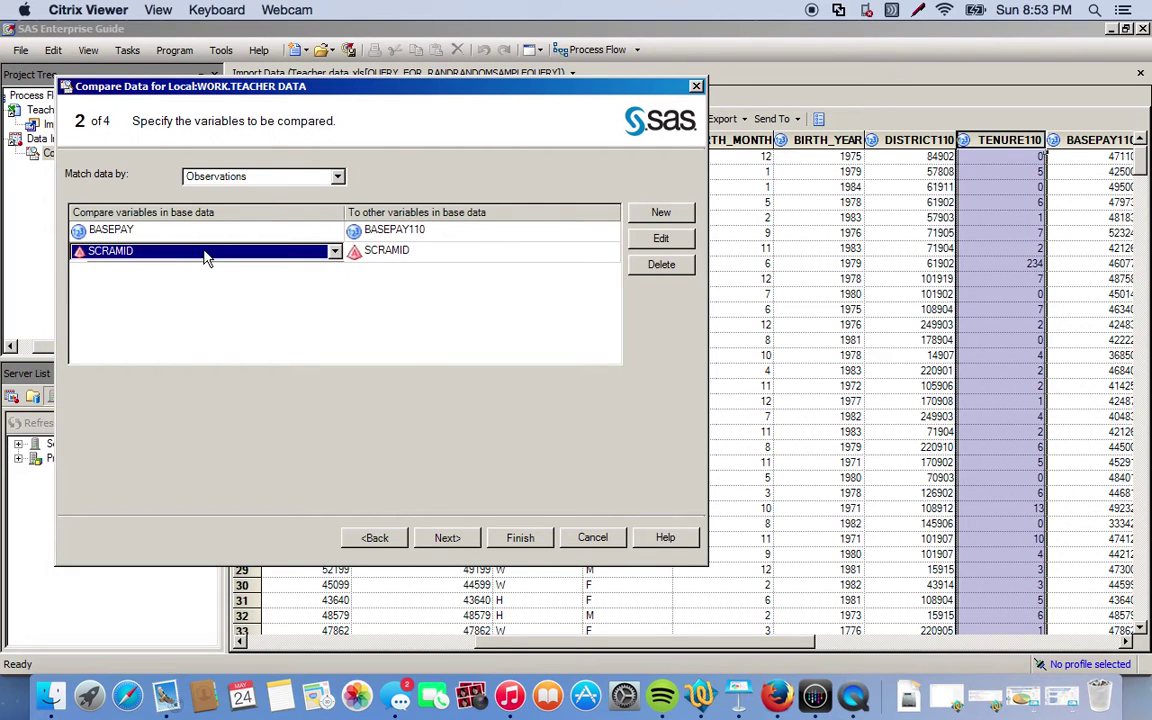
click(225, 252)
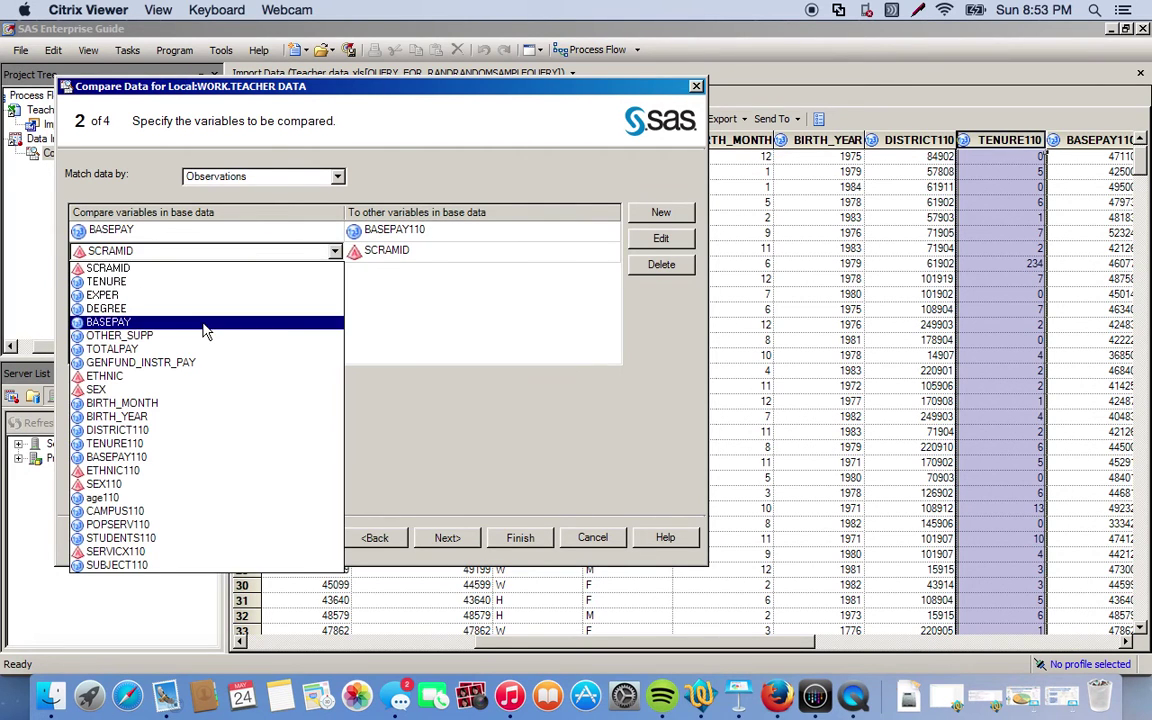
click(155, 282)
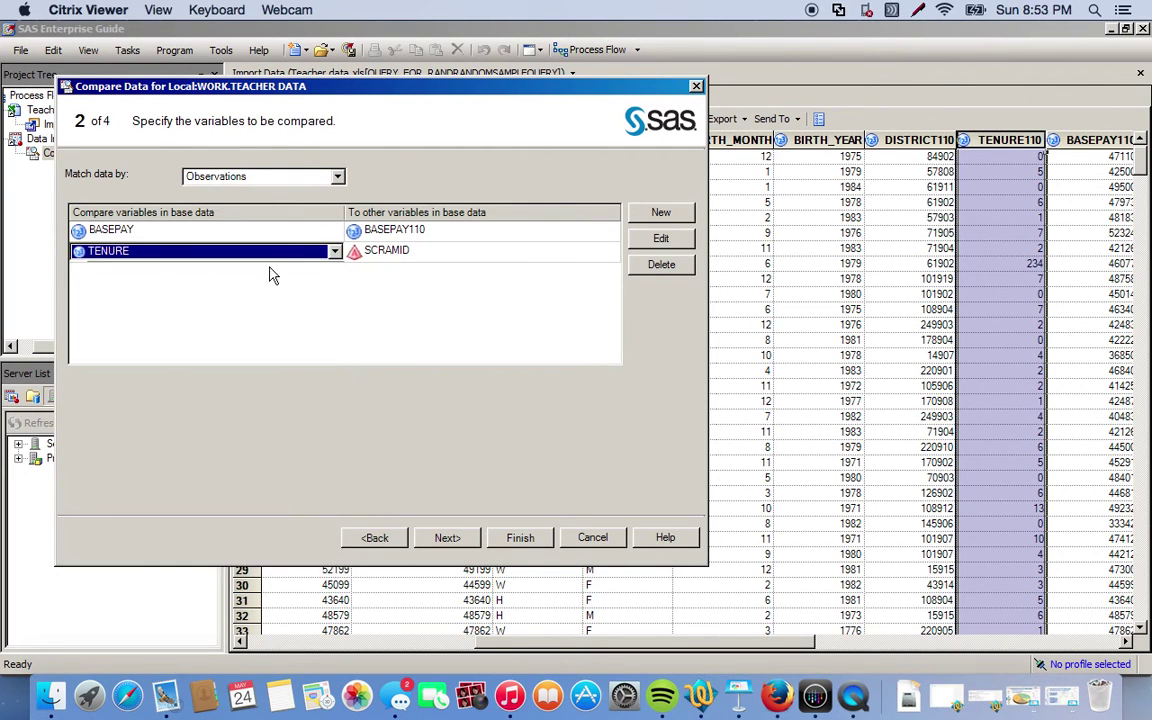
click(510, 258)
click(510, 258)
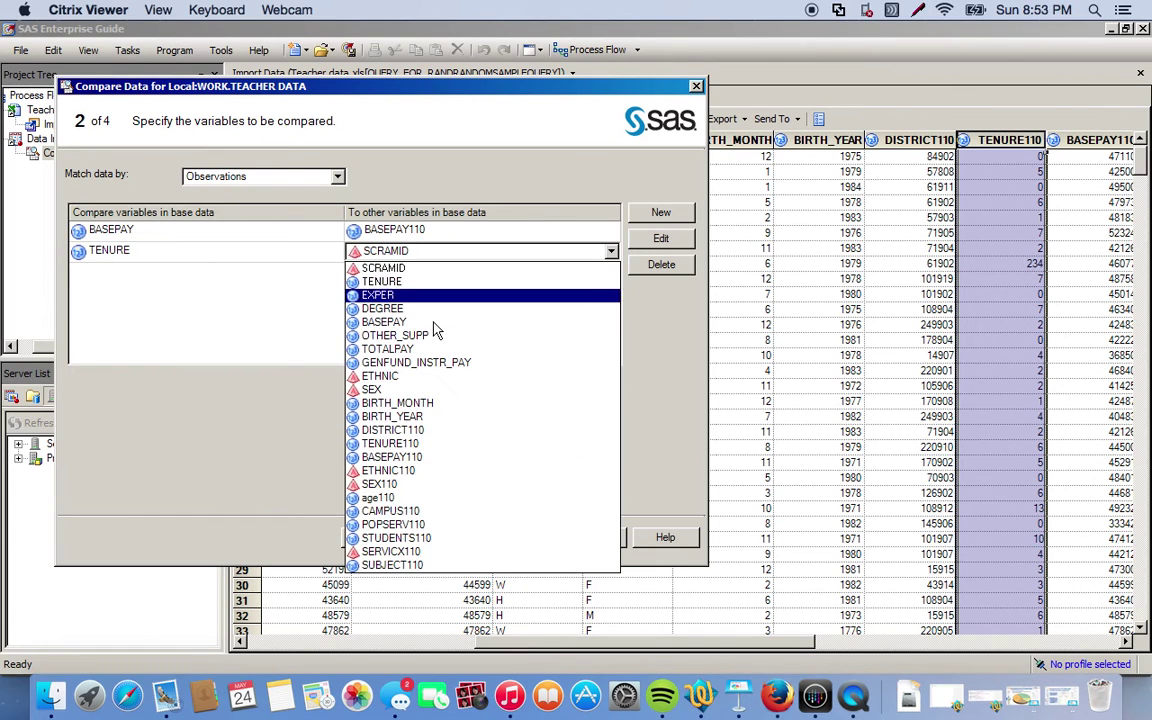
click(424, 443)
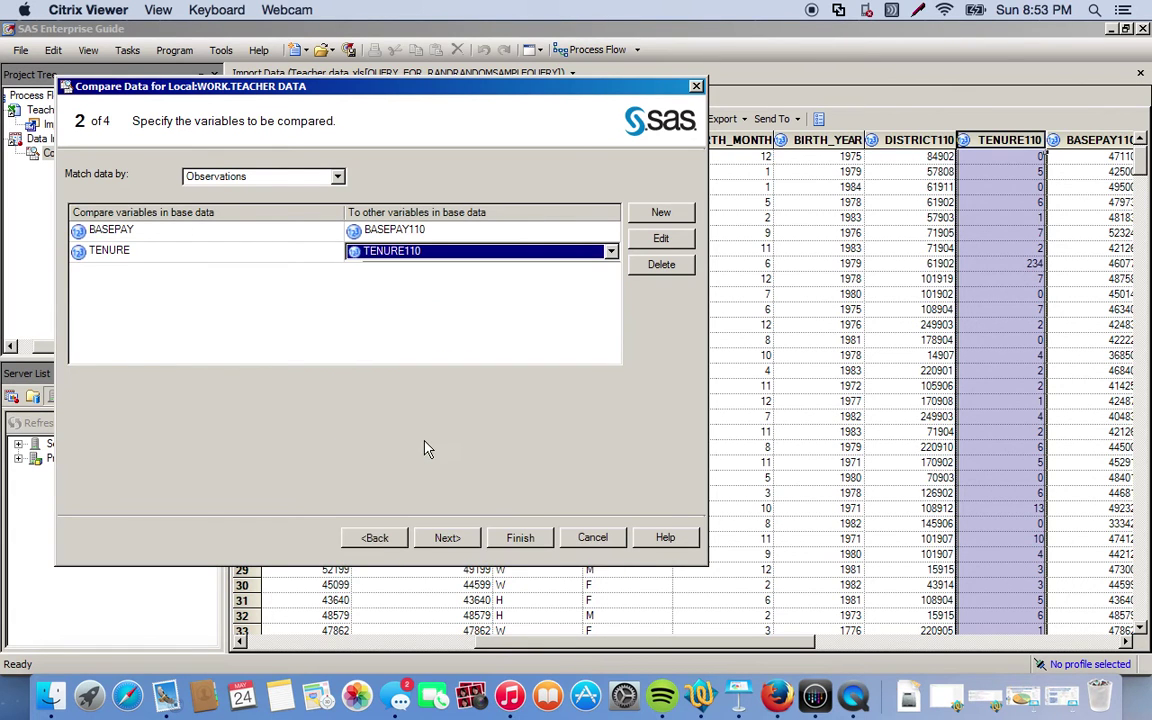
Add a third pair matching SEX against SEX110 and continue to the comparison criteria.
click(660, 212)
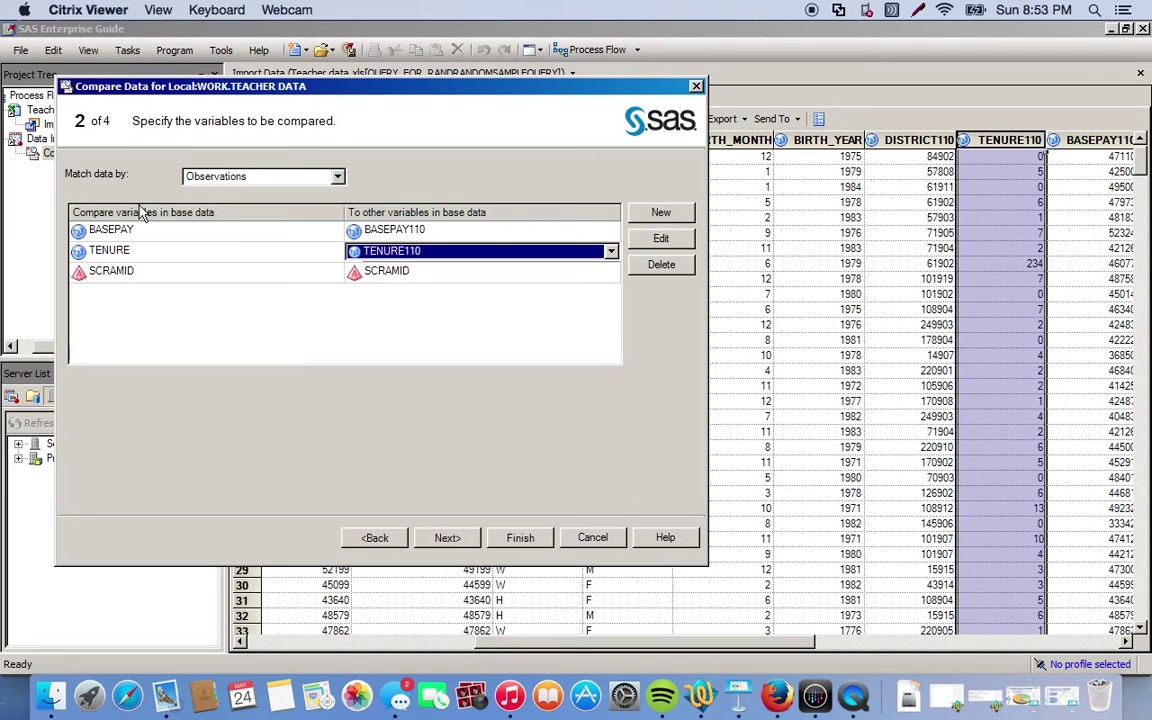
click(197, 272)
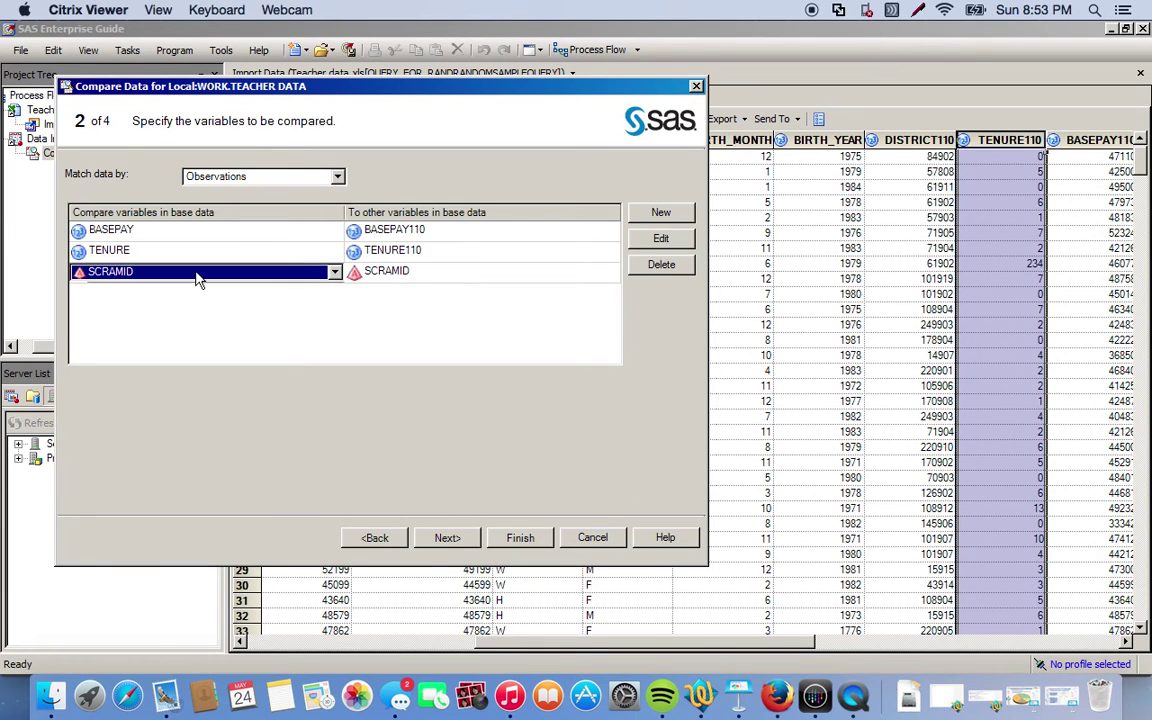
click(197, 277)
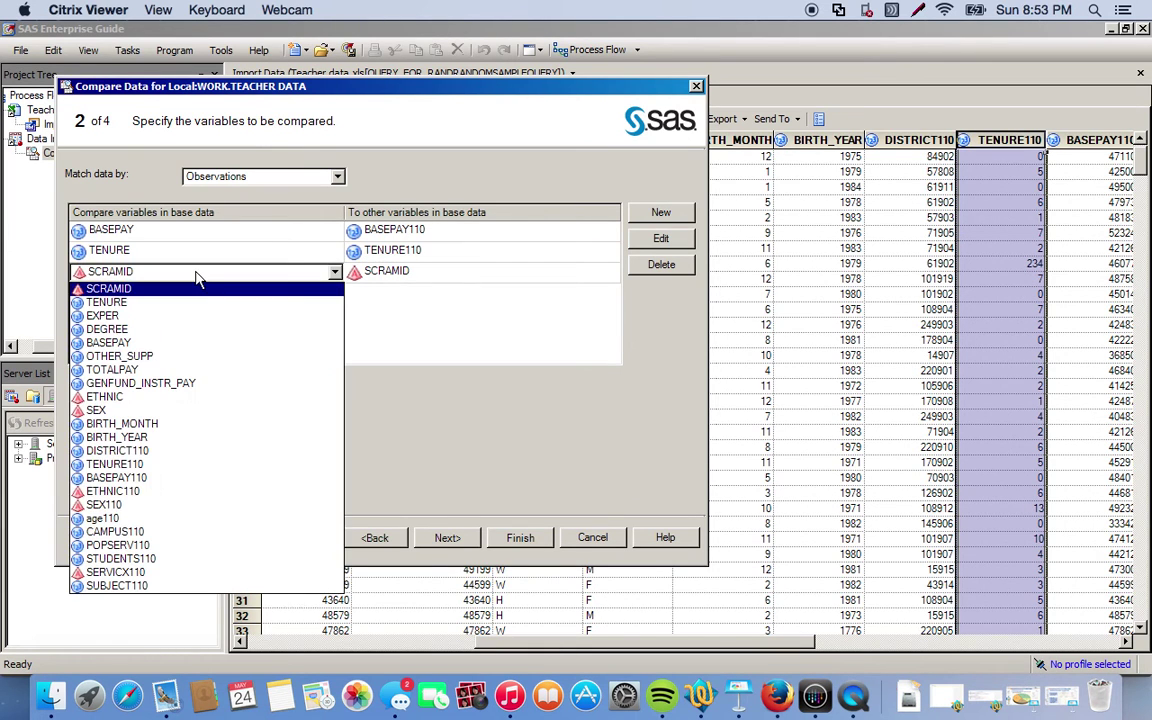
click(155, 410)
click(496, 272)
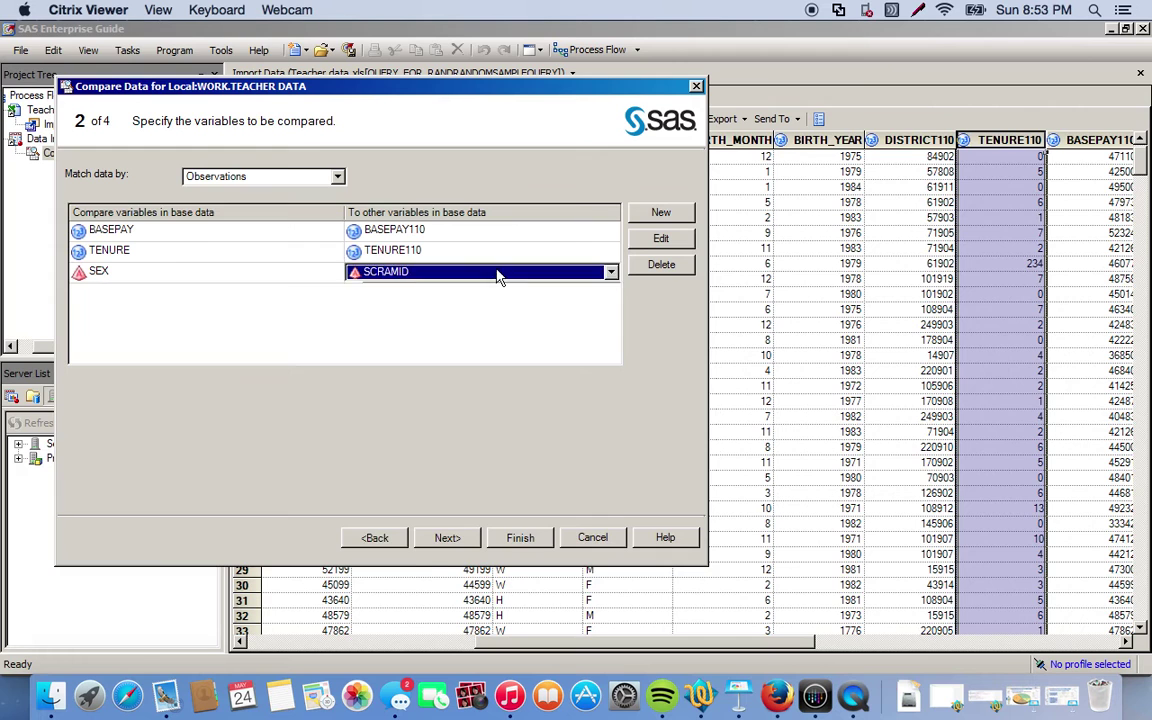
click(496, 272)
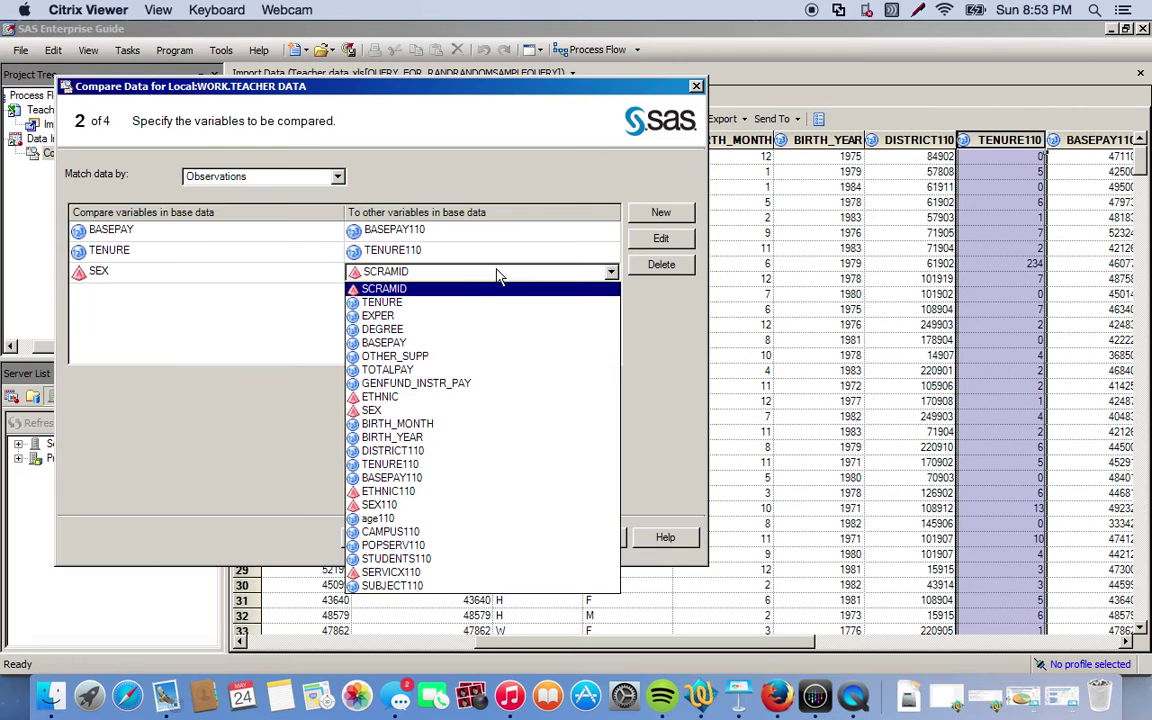
click(380, 505)
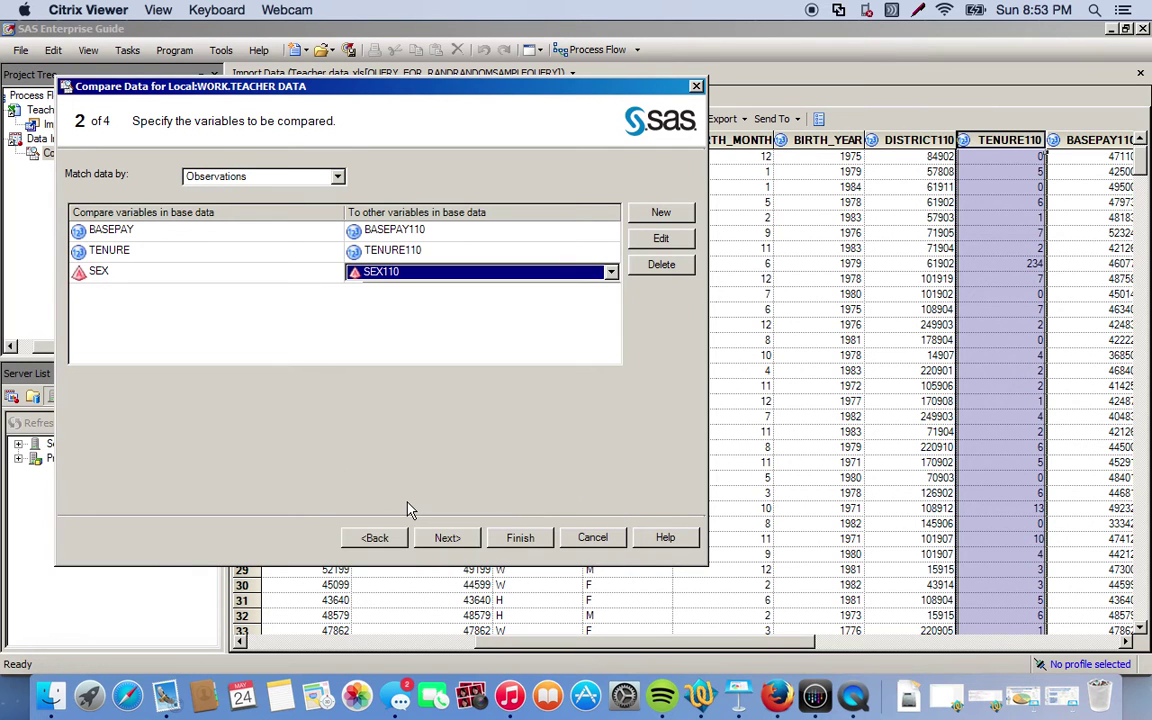
click(445, 538)
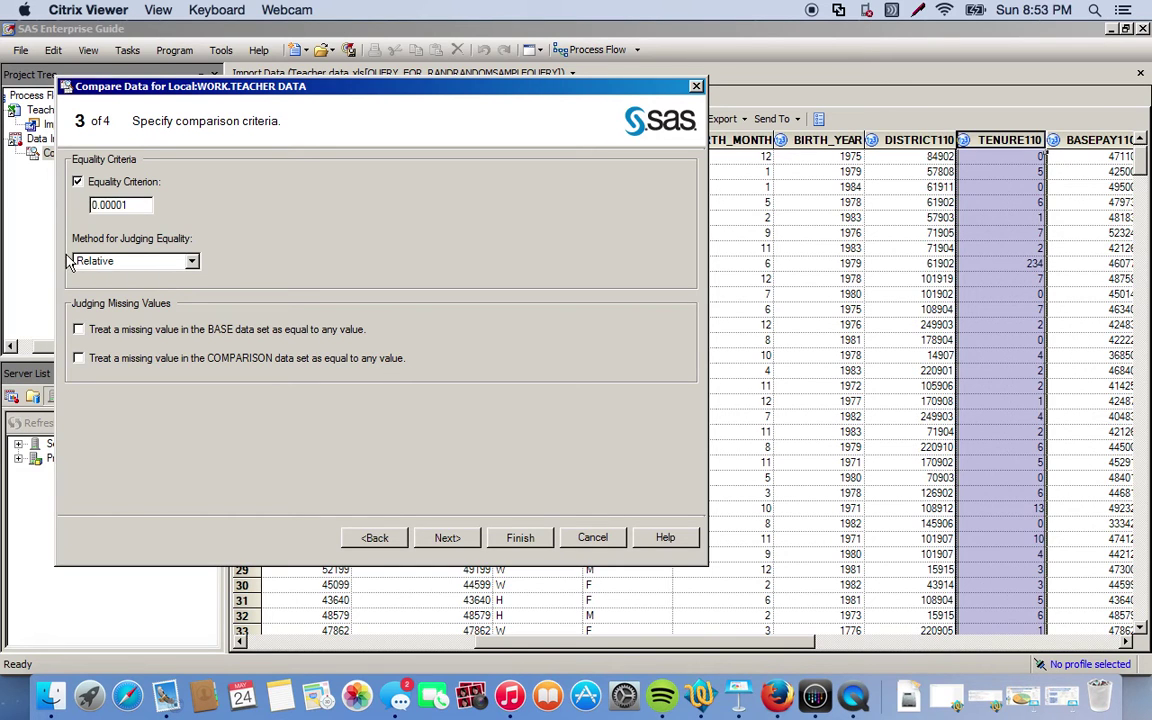
Judge equality by Exact match, treat missing BASE values as equal, and run the comparison.
click(192, 262)
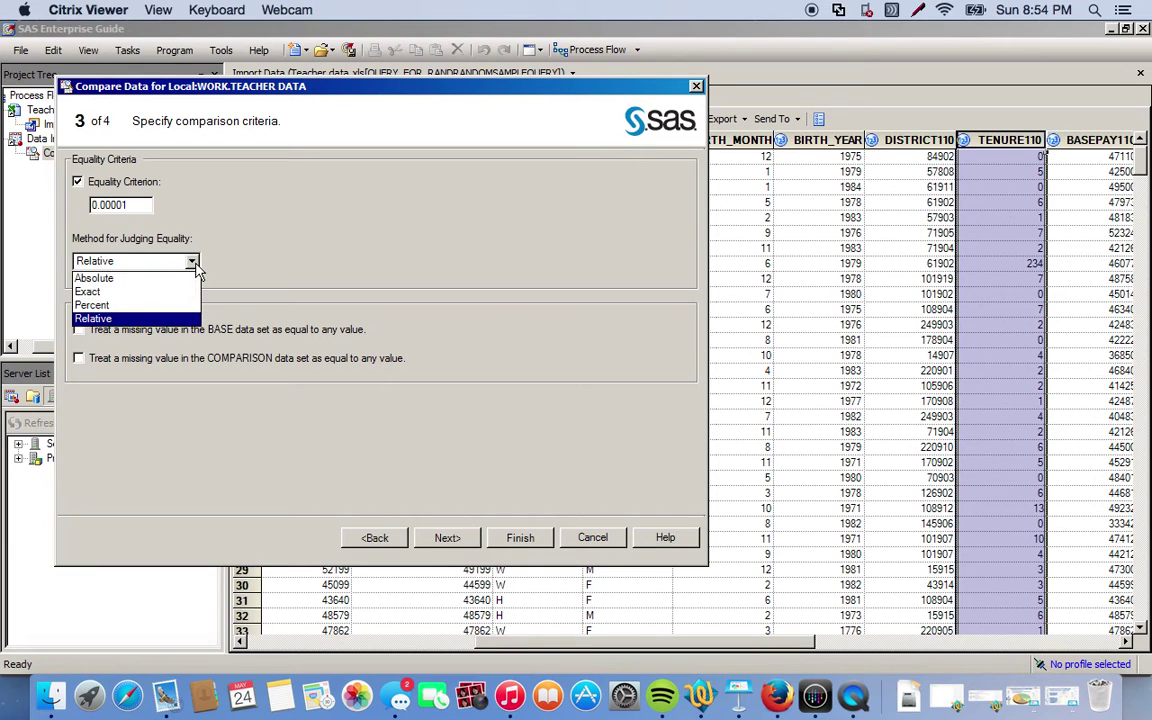
click(88, 291)
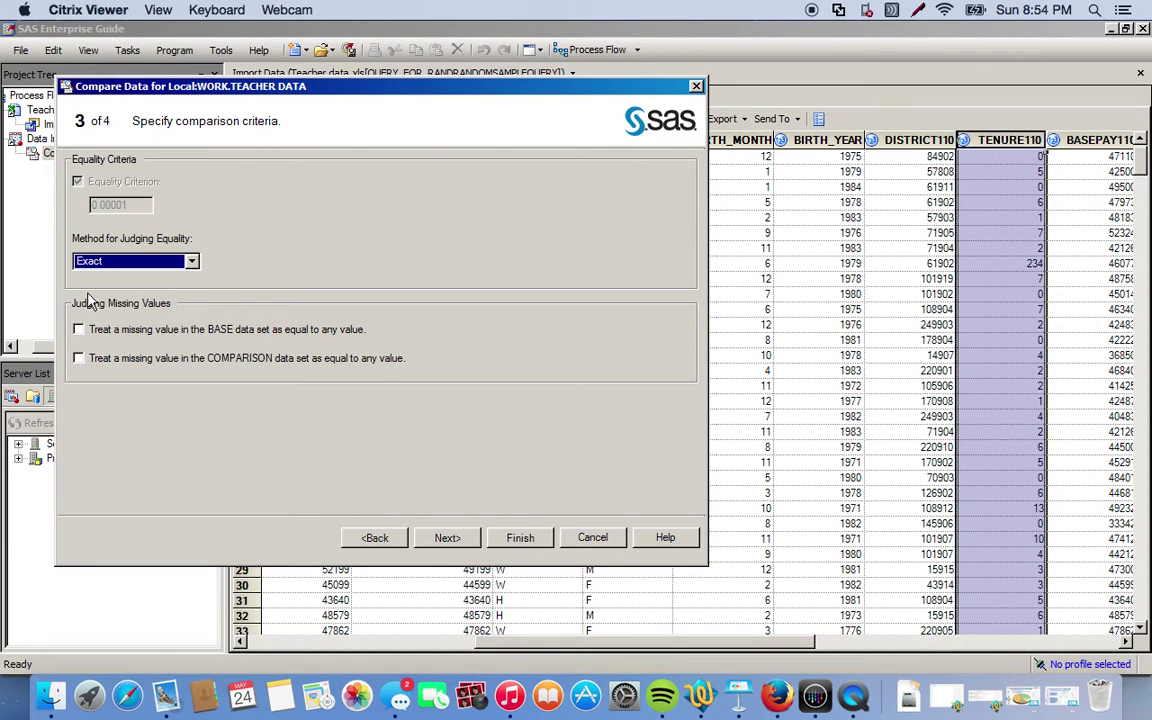
click(78, 331)
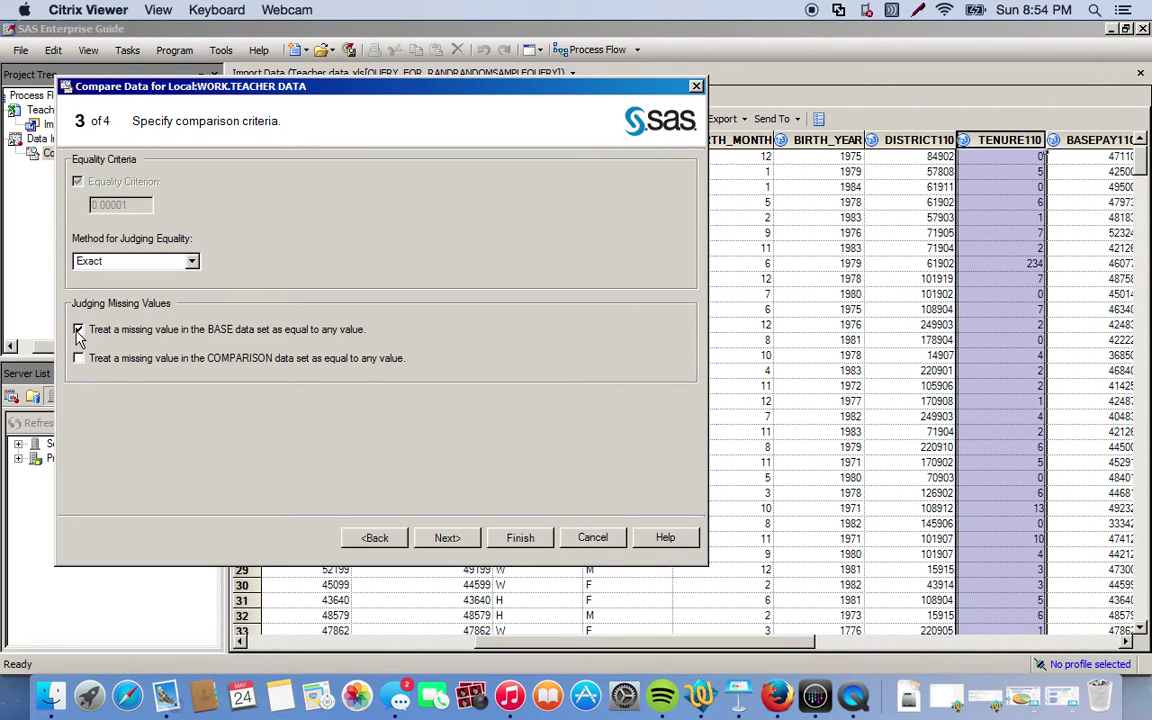
click(438, 538)
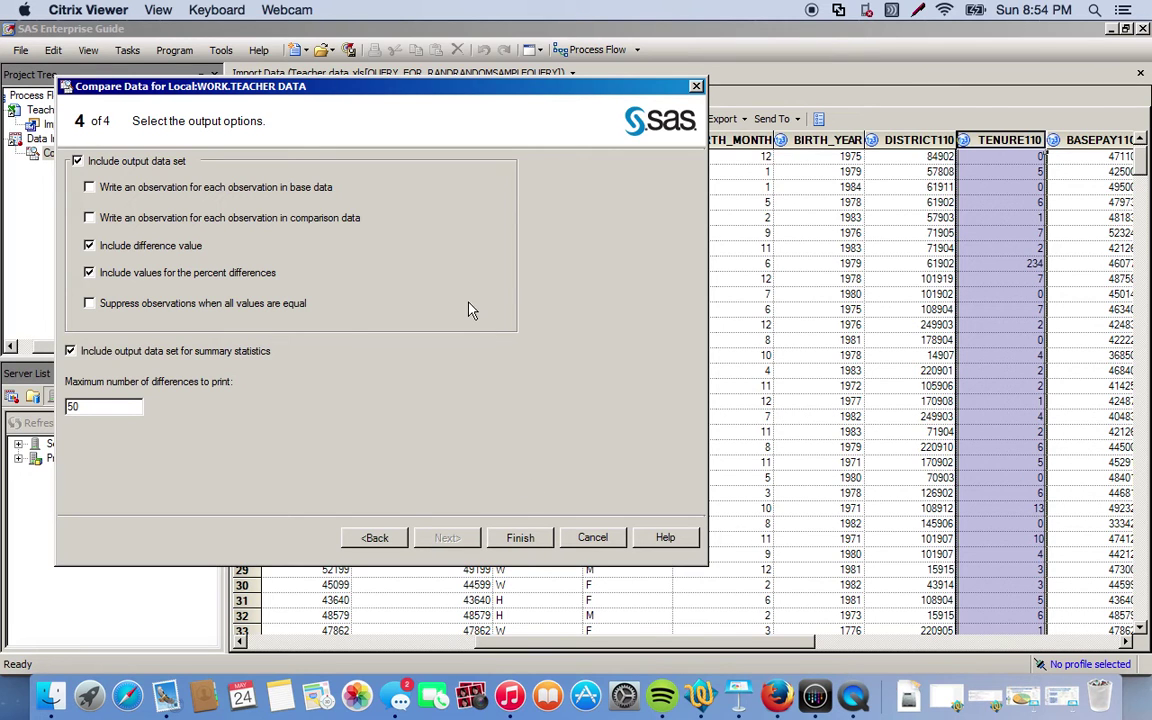
click(512, 537)
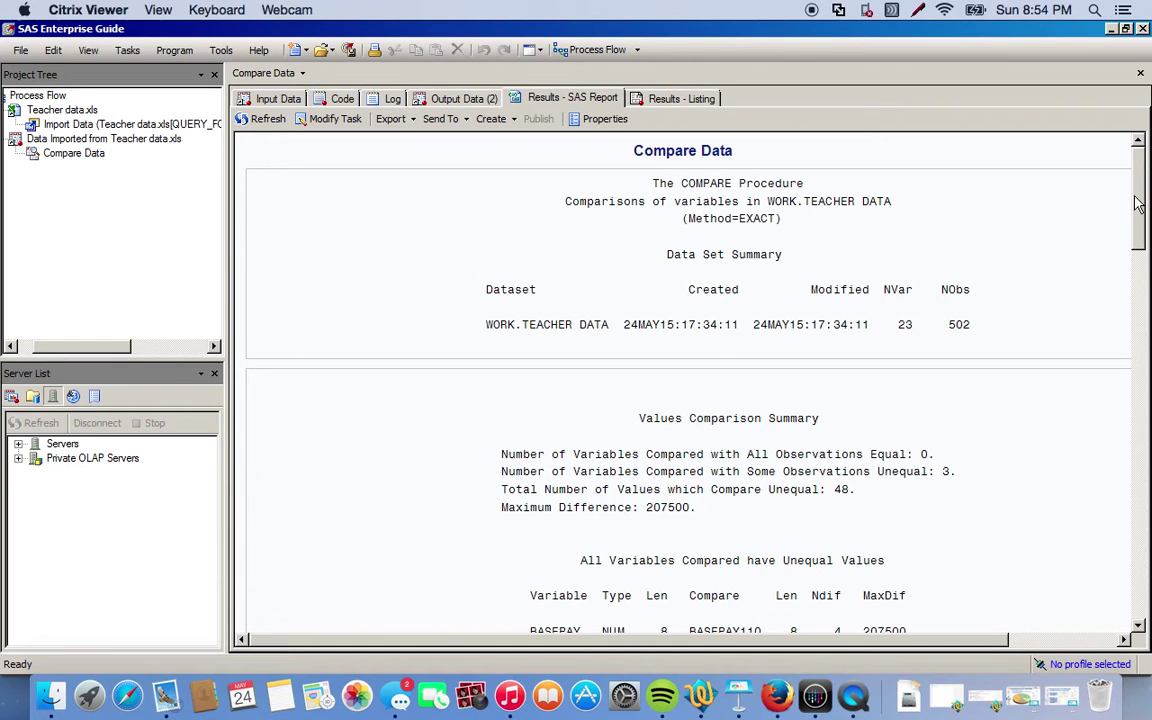
drag(1137, 204, 1137, 256)
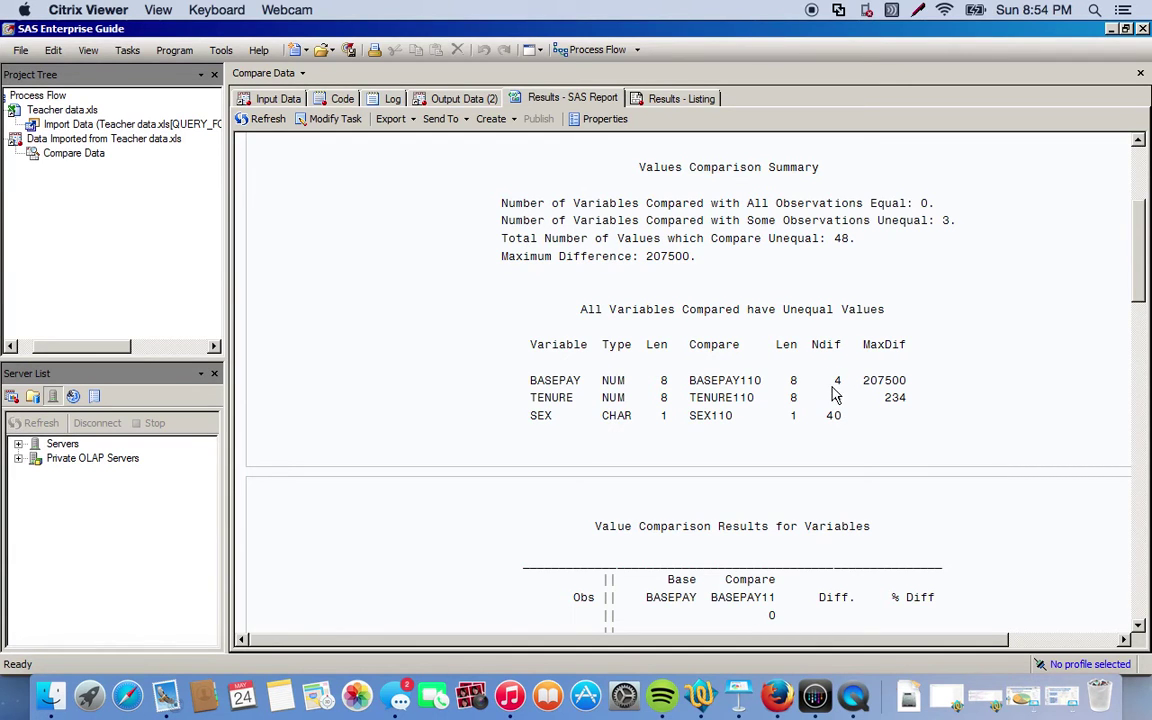
click(1141, 255)
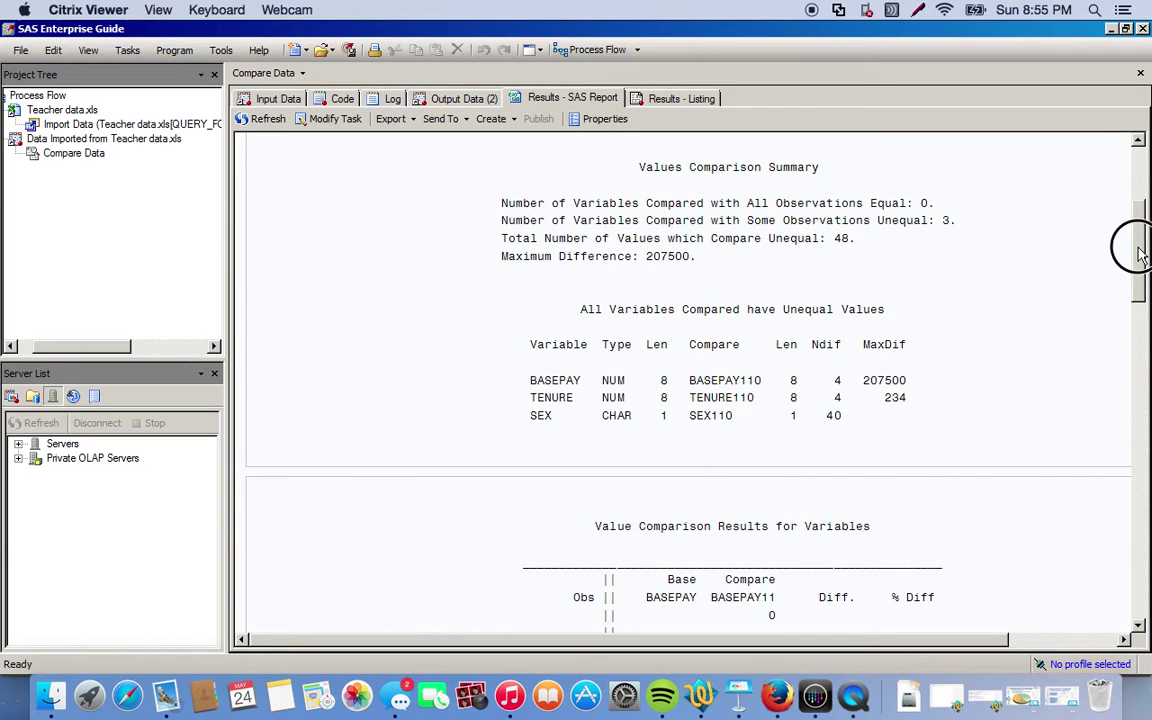
drag(1141, 255, 1138, 306)
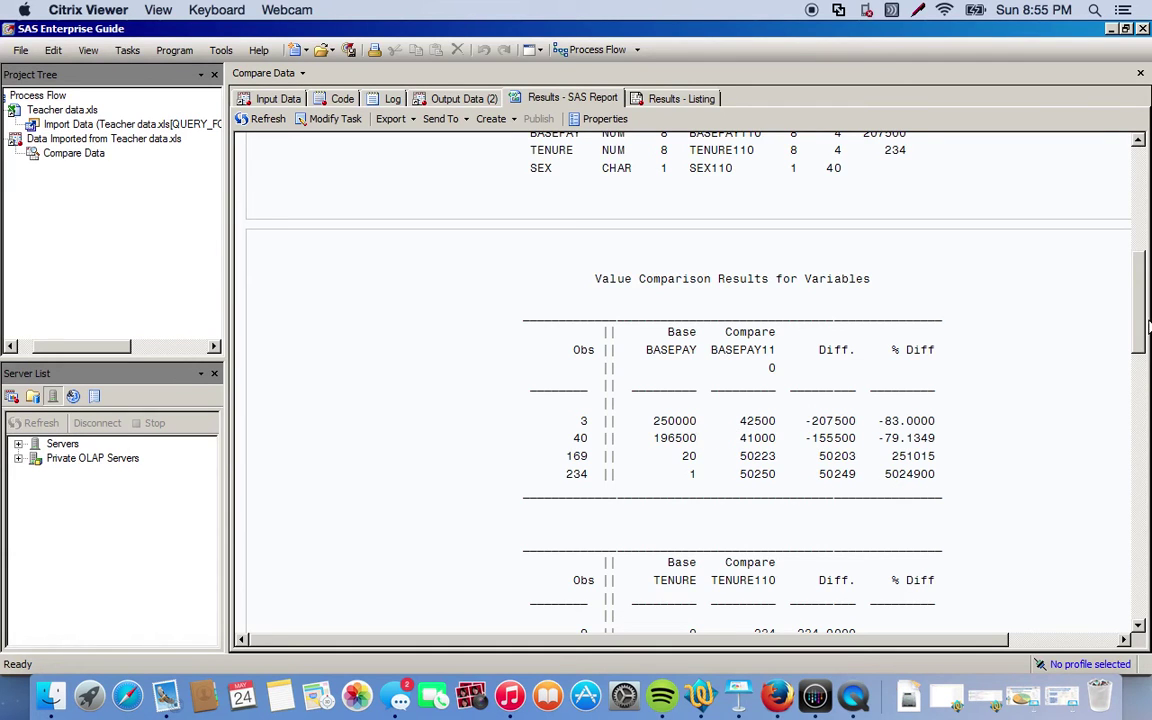
drag(1140, 325, 1125, 368)
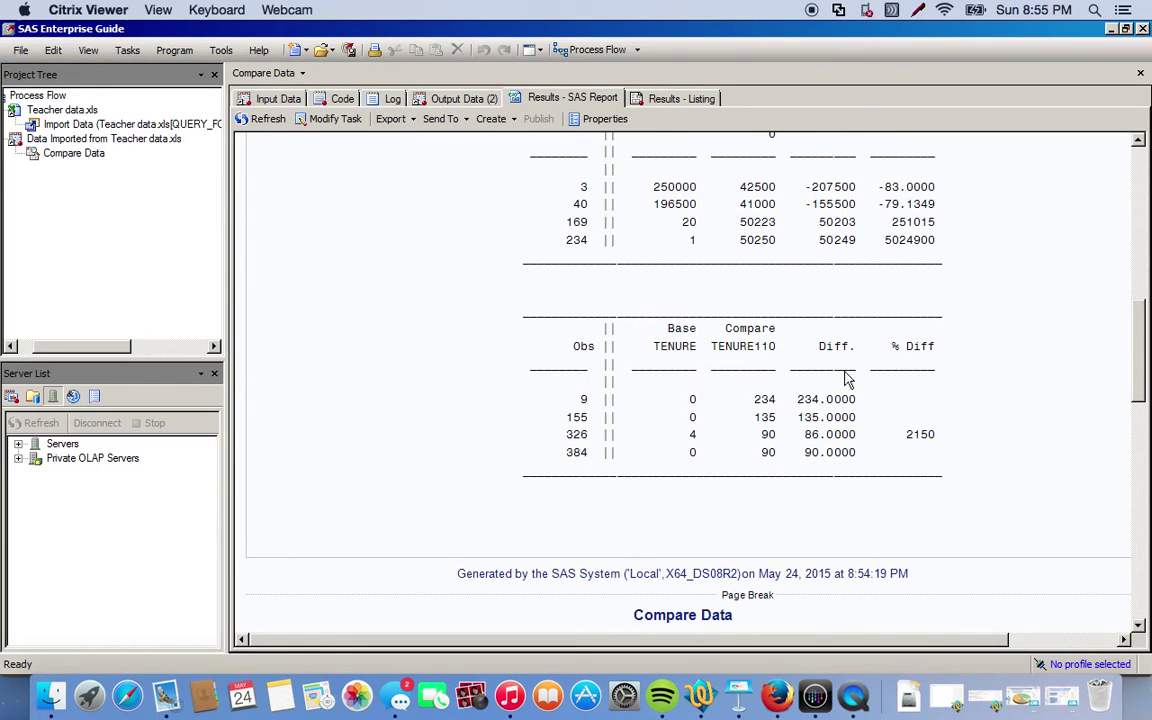
drag(1143, 353, 1121, 481)
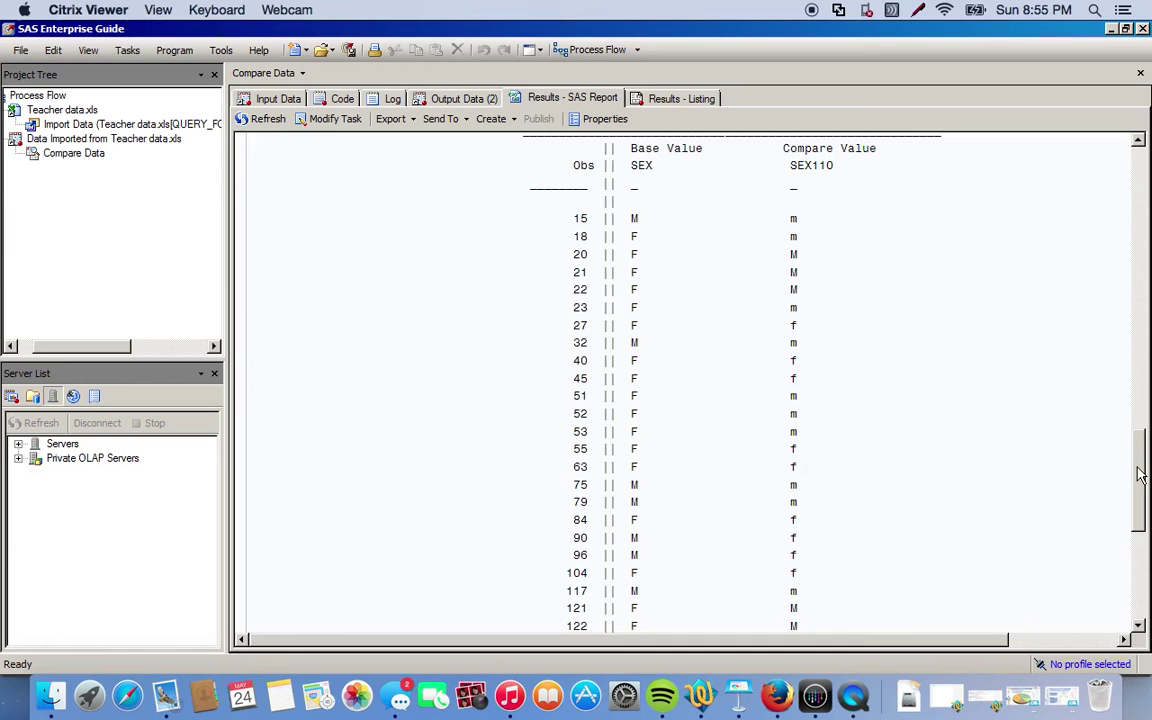
drag(1140, 474, 1137, 550)
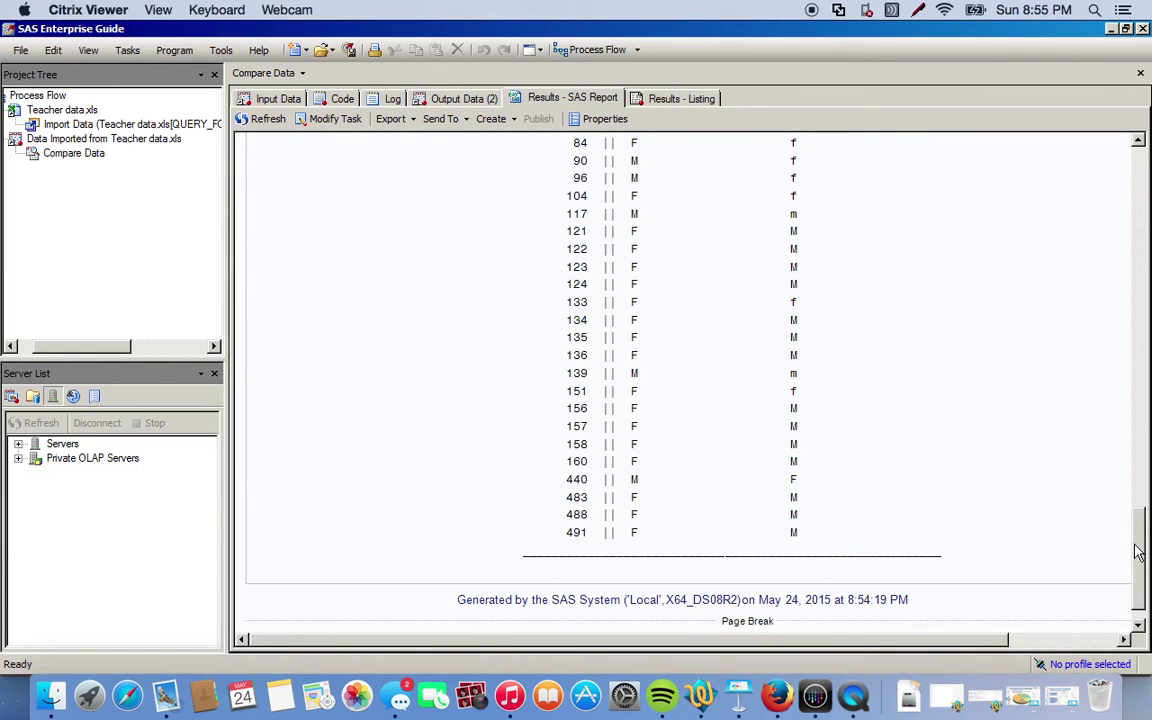
drag(1137, 550, 1137, 465)
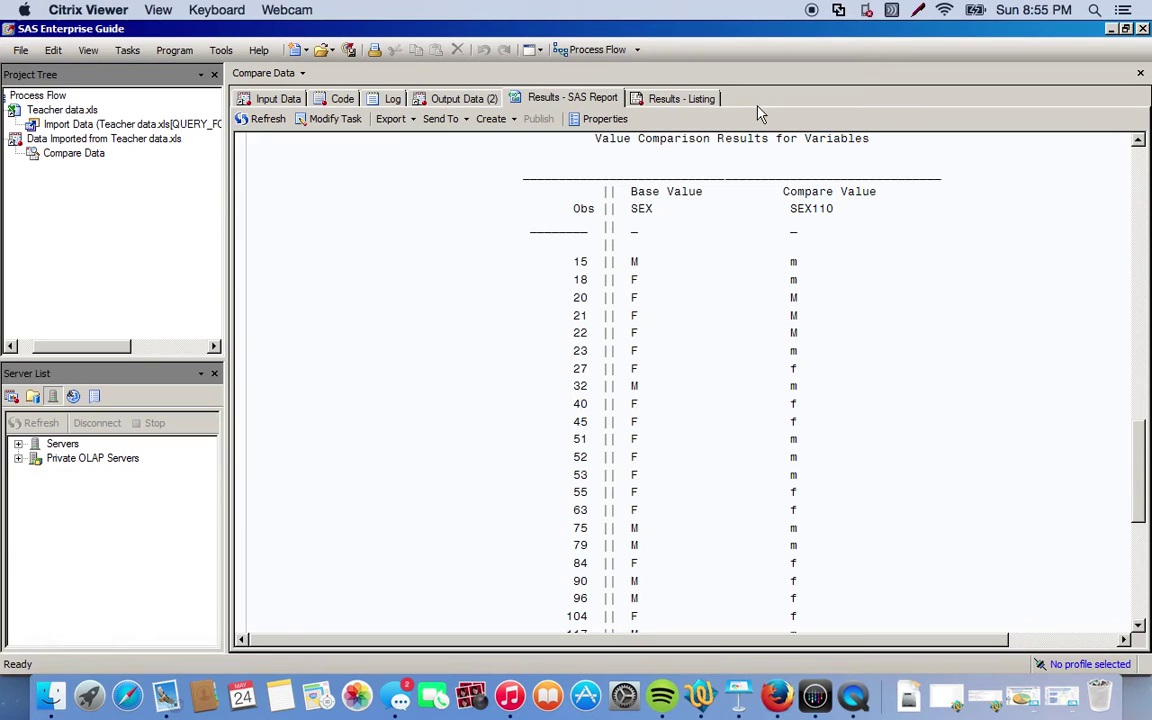
Open the imported teacher data table and start a new Query Builder query on it.
double_click(66, 139)
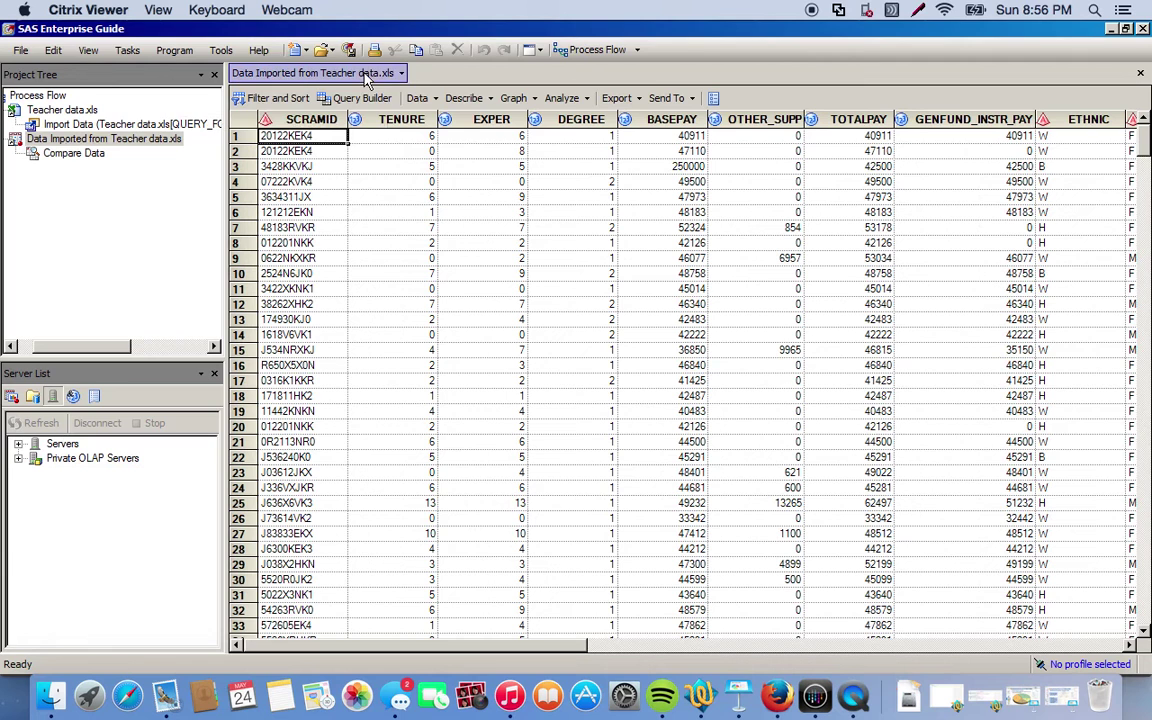
click(508, 99)
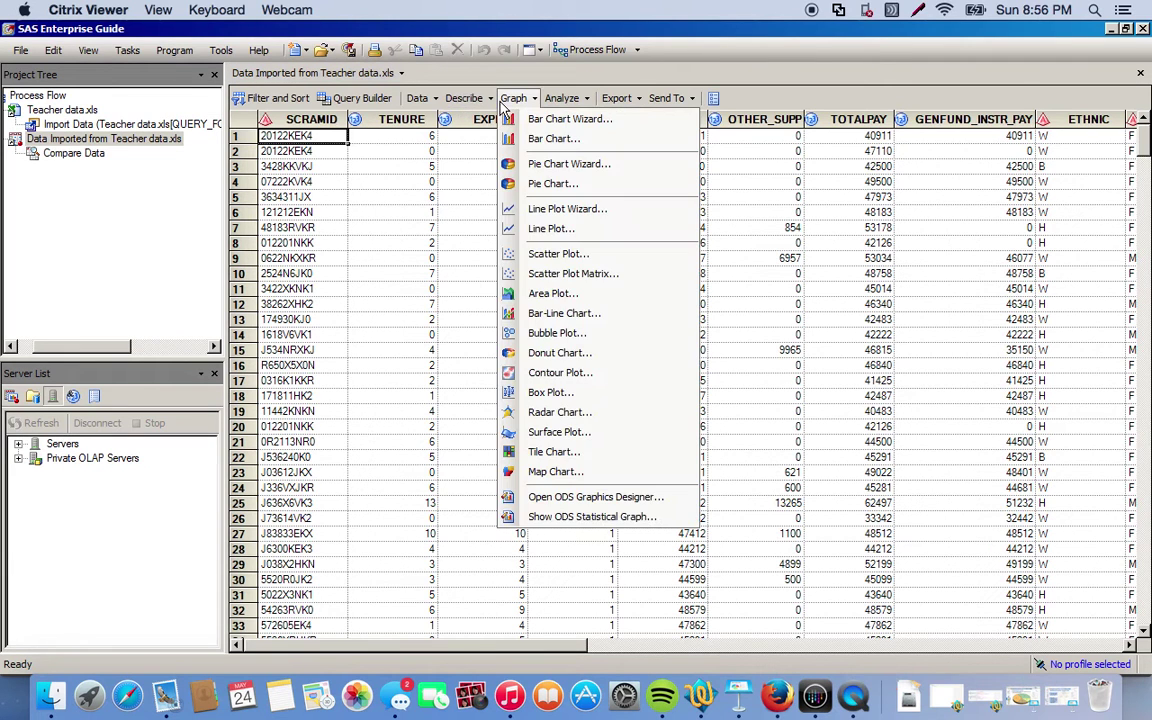
mouse_move(461, 104)
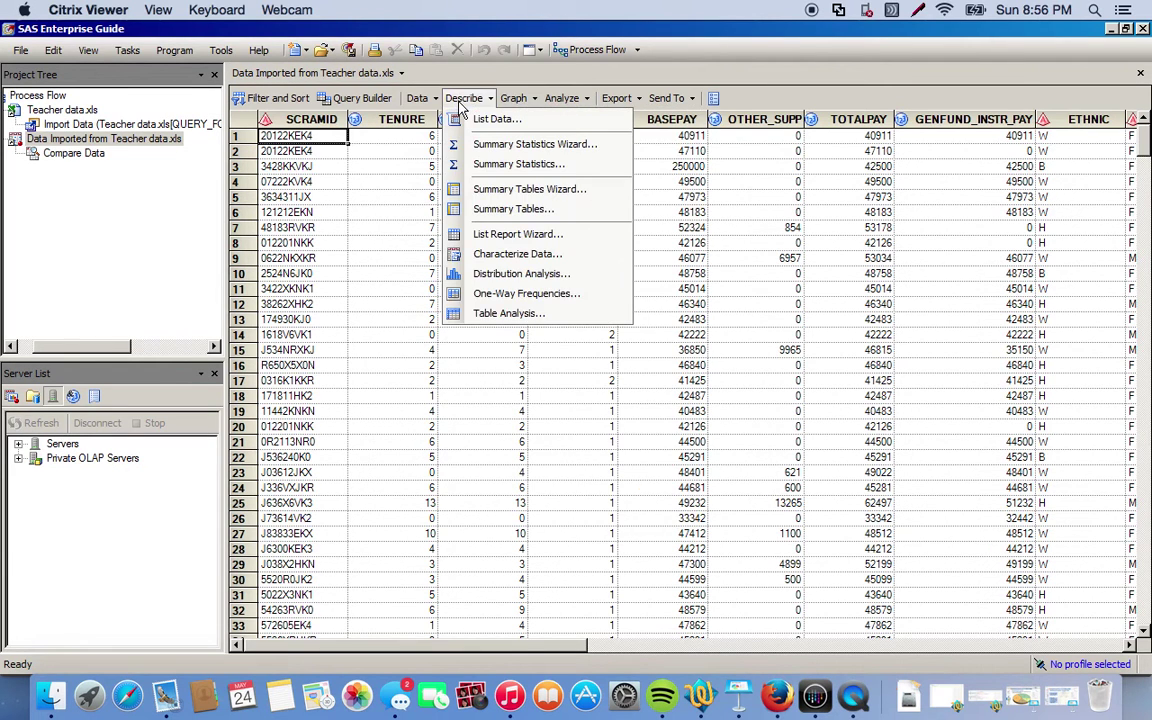
click(418, 98)
click(465, 99)
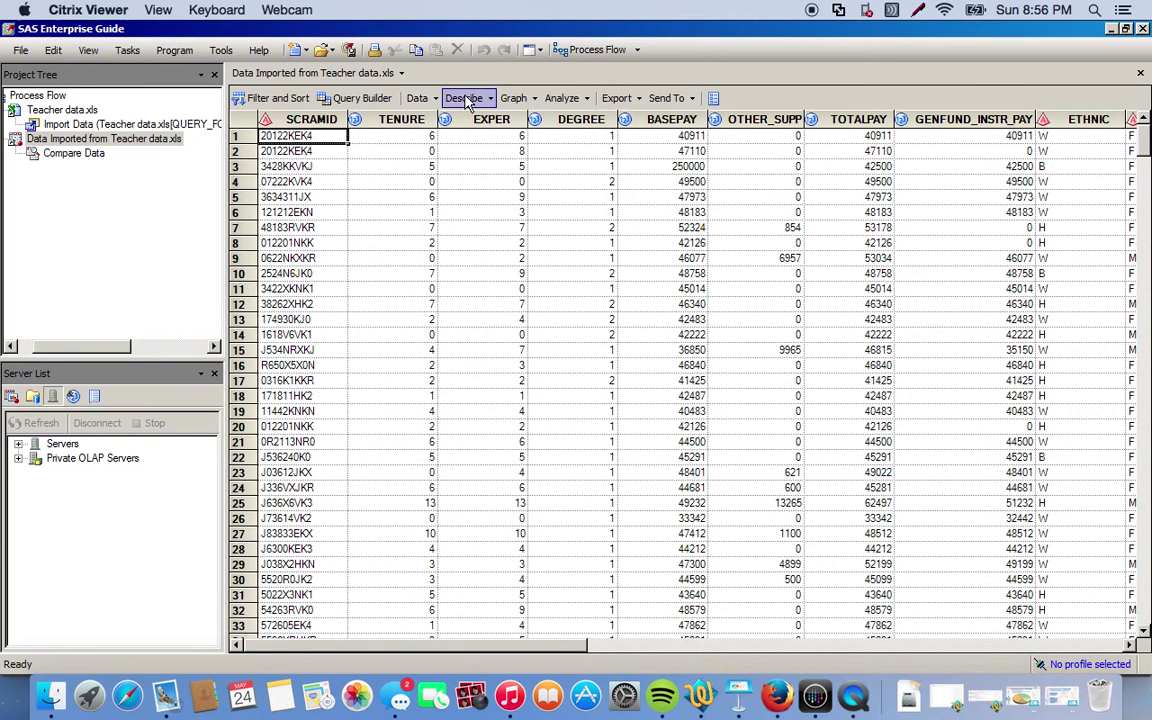
click(361, 100)
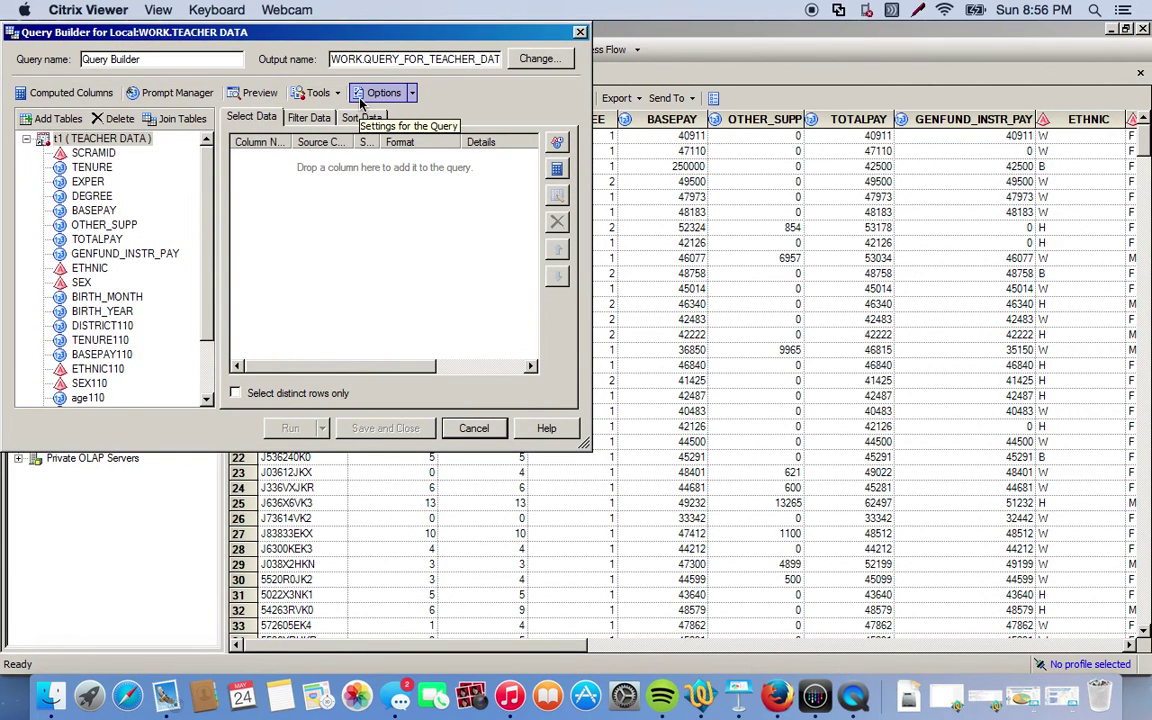
Add every column from SCRAMID through SUBJECT110 to the query's Select Data area.
click(98, 155)
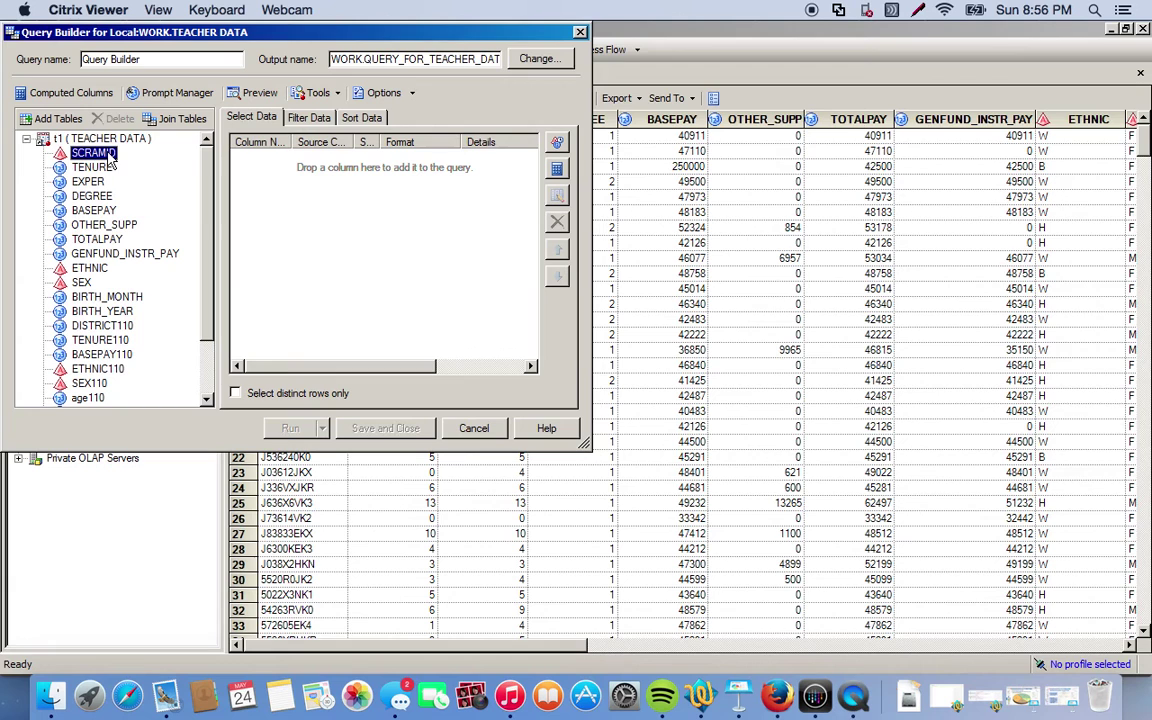
click(110, 161)
scroll(92, 270, down, 2)
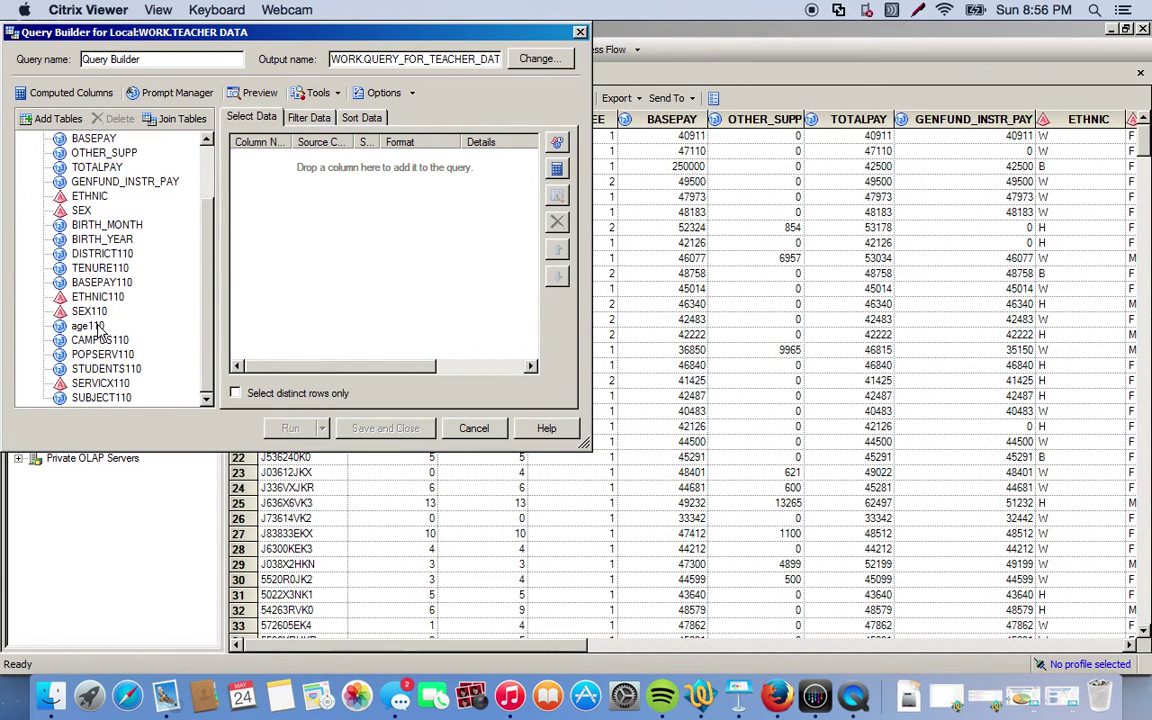
shift+click(101, 400)
drag(88, 280, 350, 265)
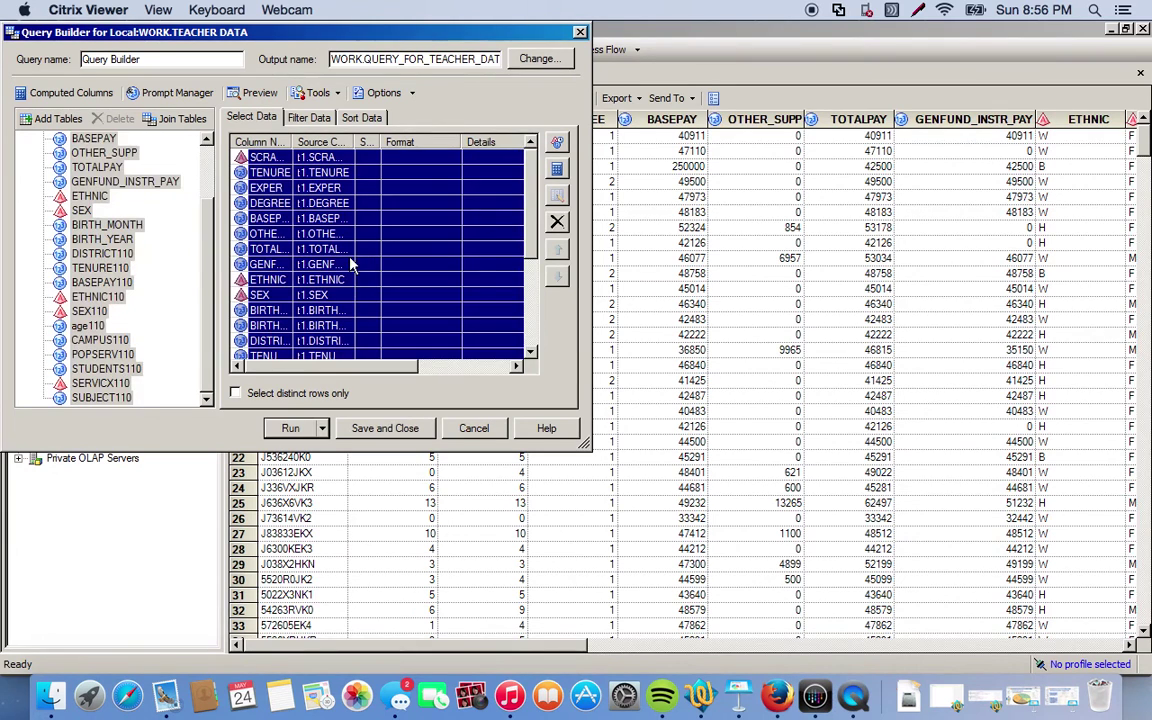
click(72, 93)
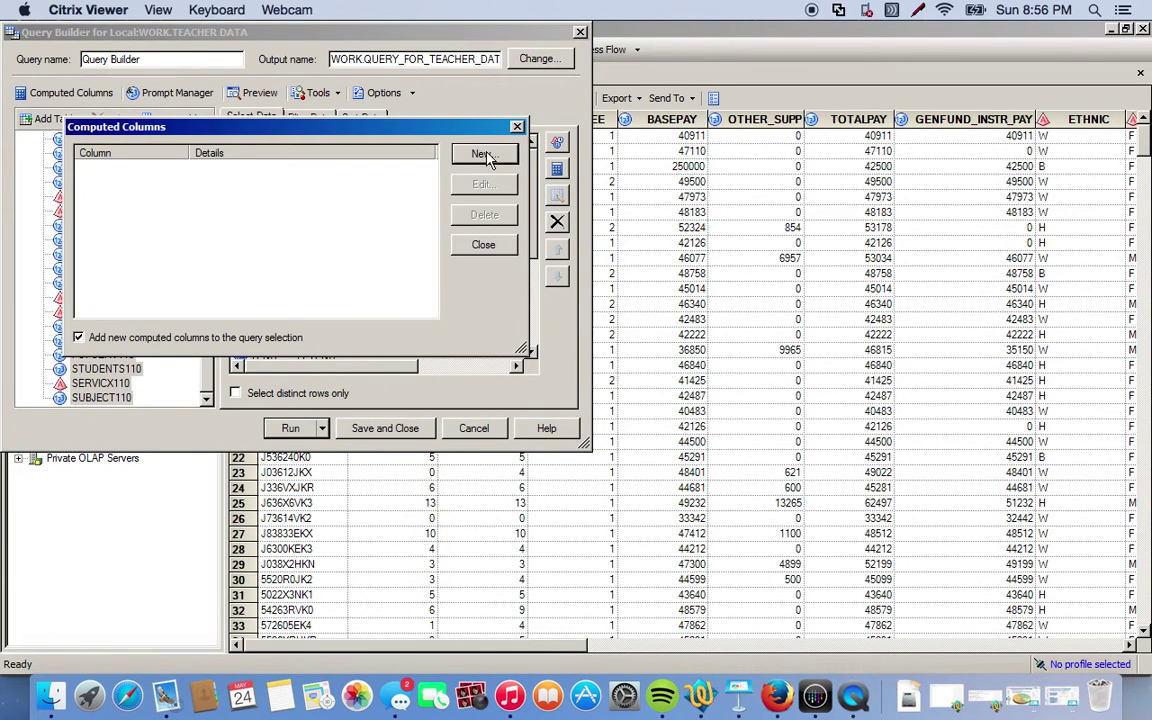
Create a new recoded computed column based on the SEX column.
click(484, 155)
click(64, 137)
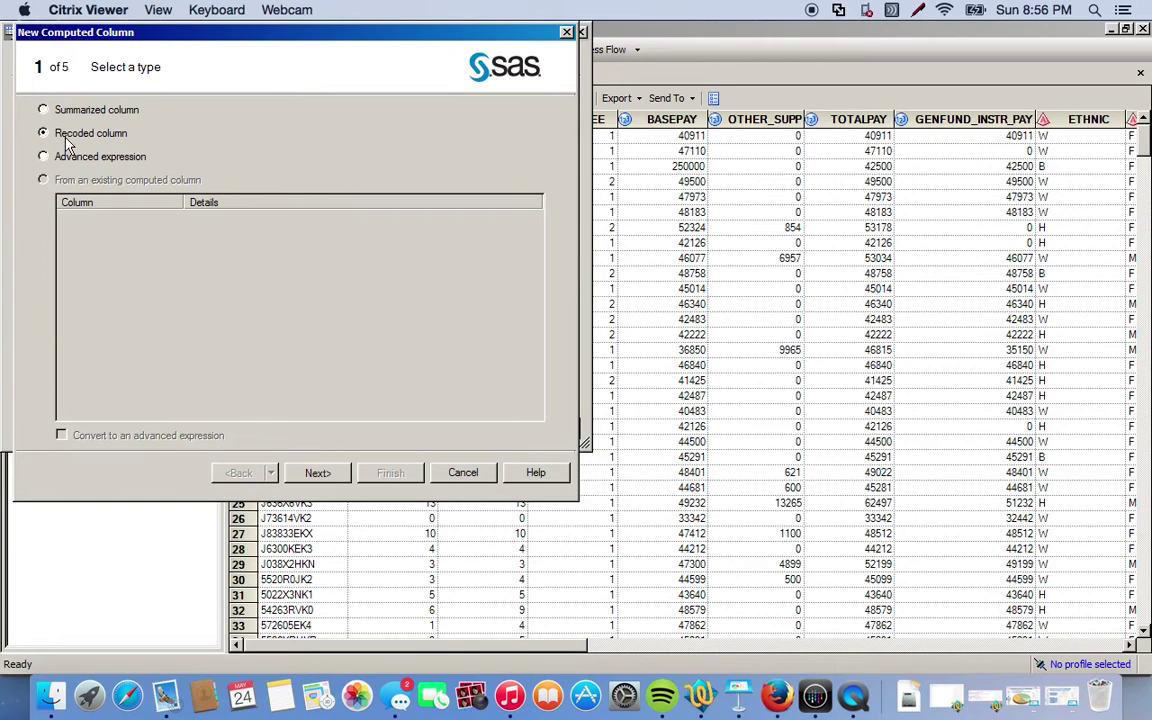
click(316, 473)
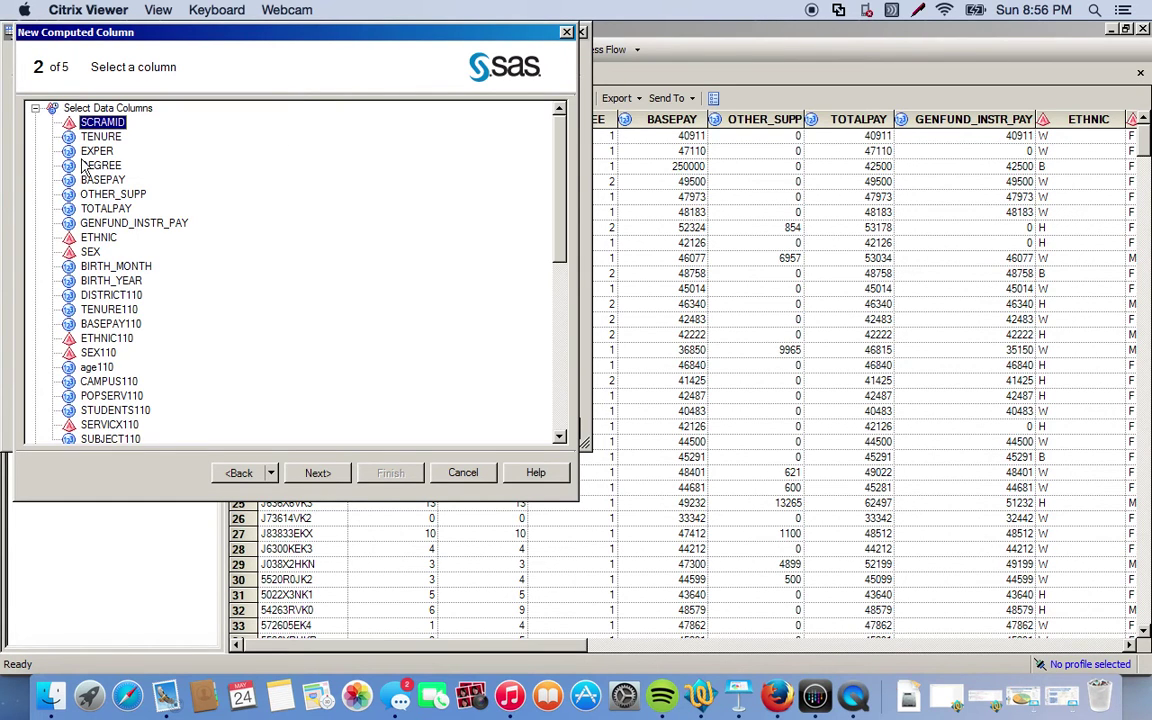
click(88, 251)
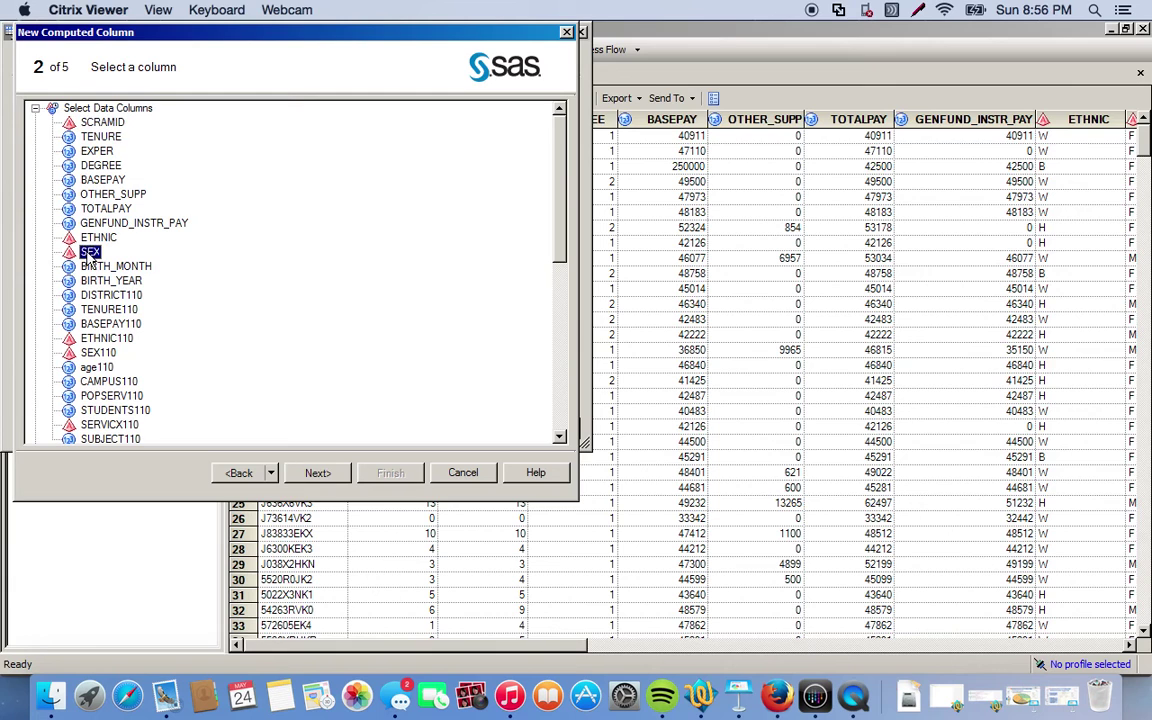
click(318, 475)
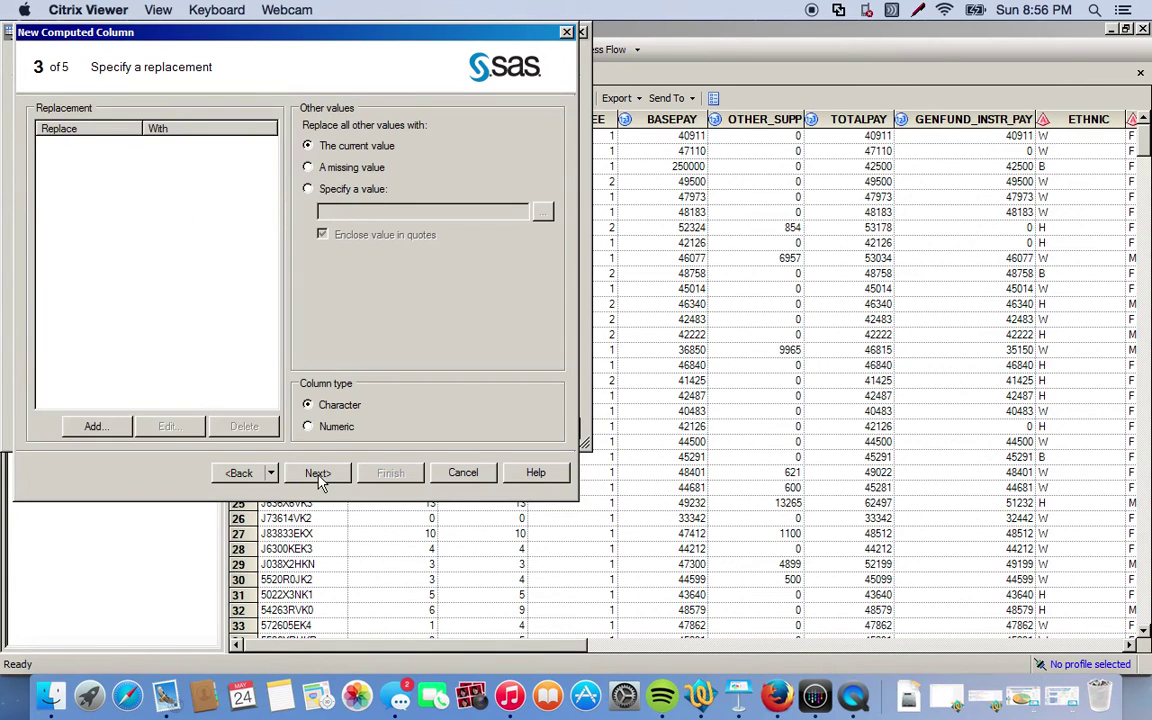
Add a replacement rule recoding M to MALE.
click(90, 427)
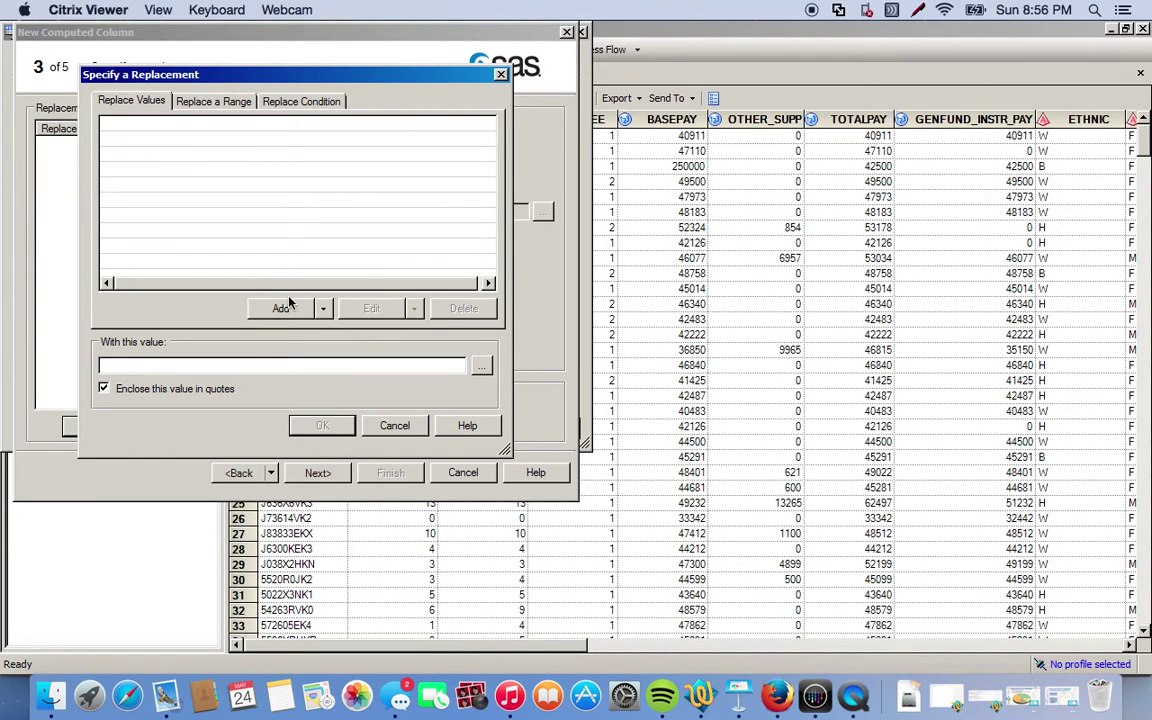
click(324, 309)
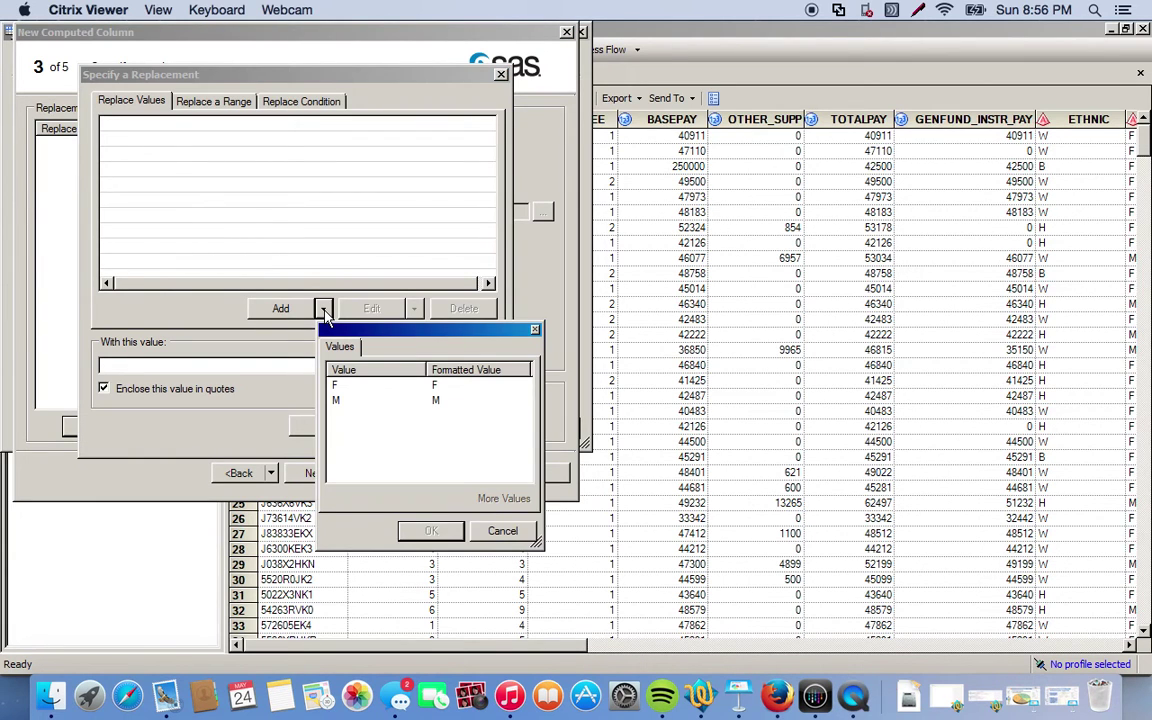
click(334, 402)
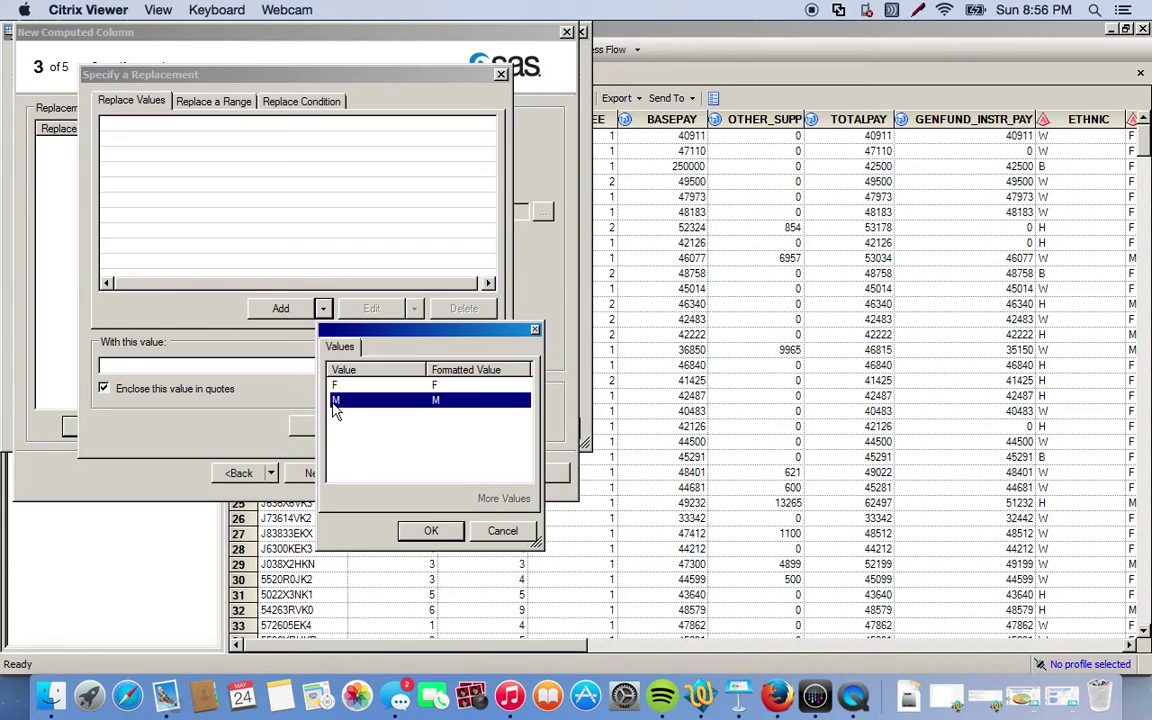
click(429, 531)
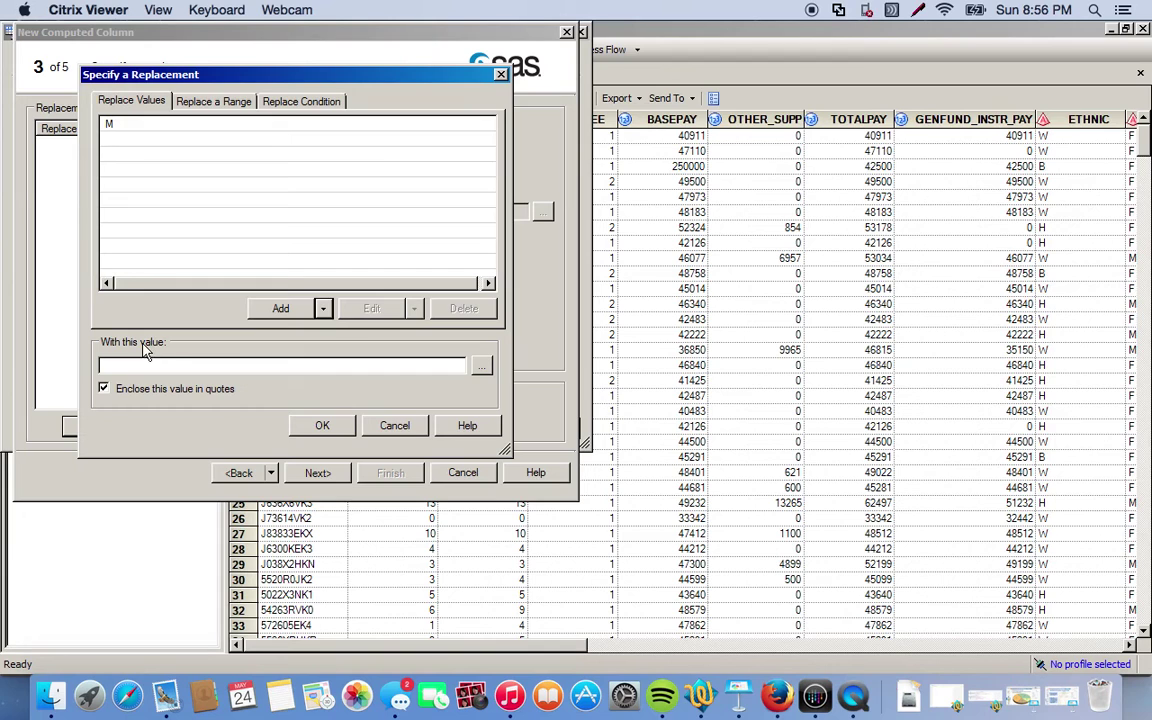
click(197, 362)
text(MALE)
click(322, 425)
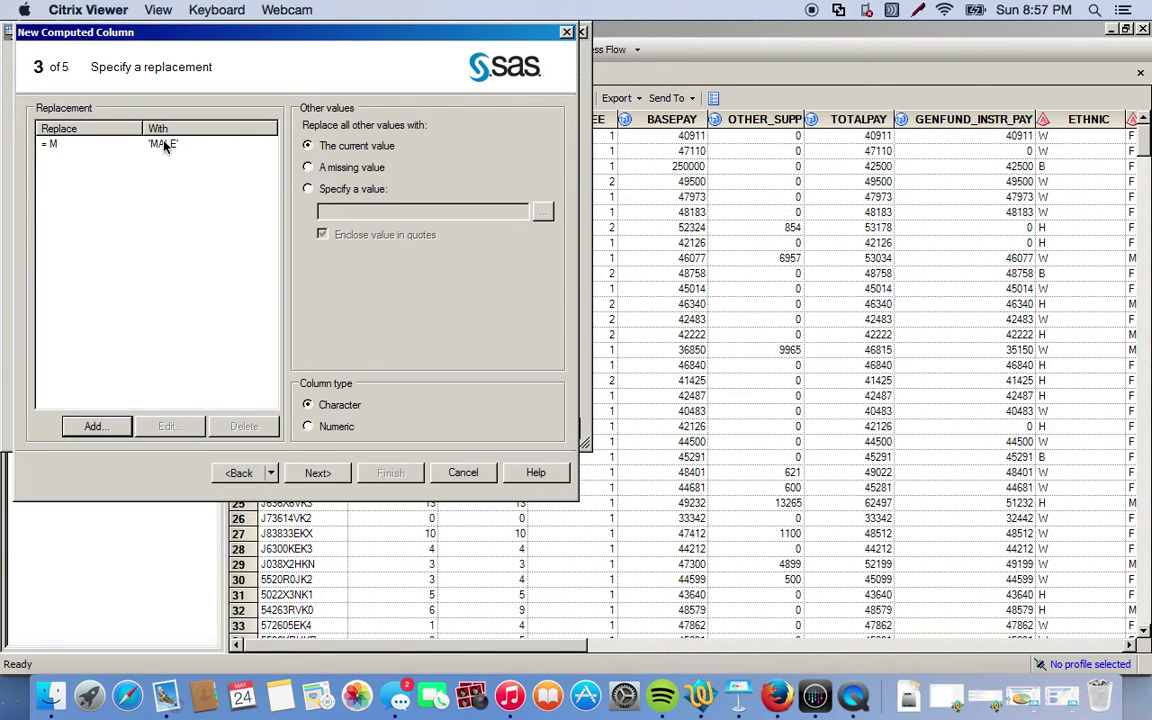
Add a second replacement rule recoding F to FEMALE.
click(95, 426)
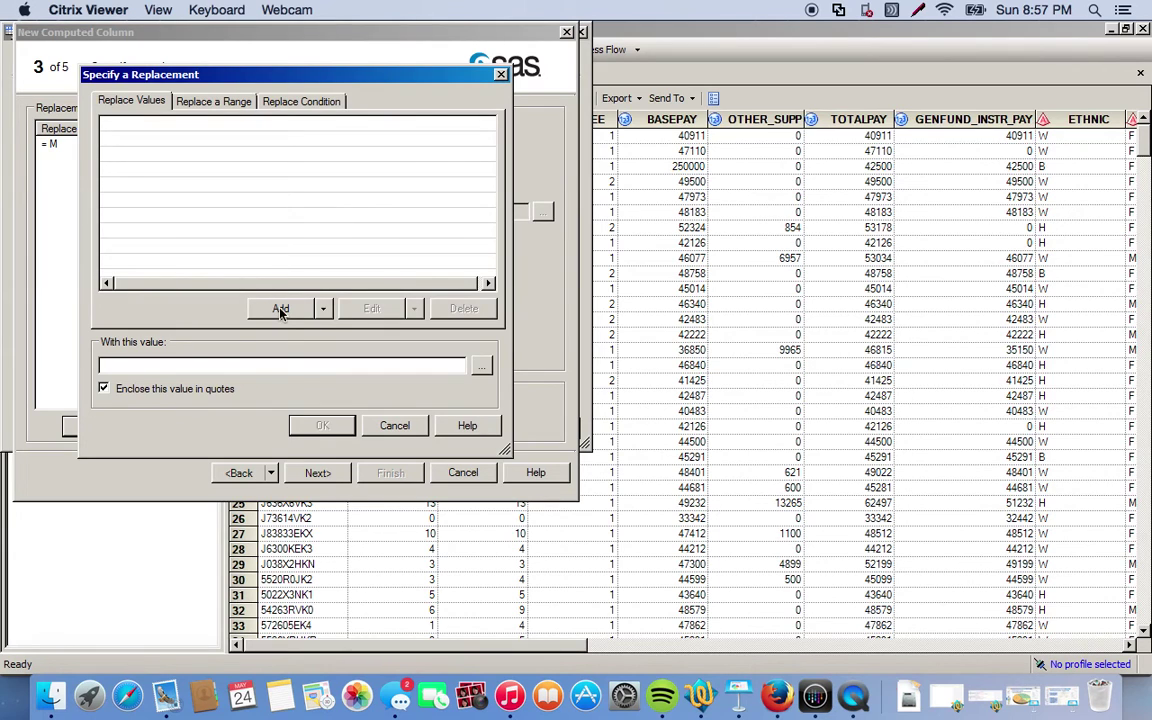
click(322, 307)
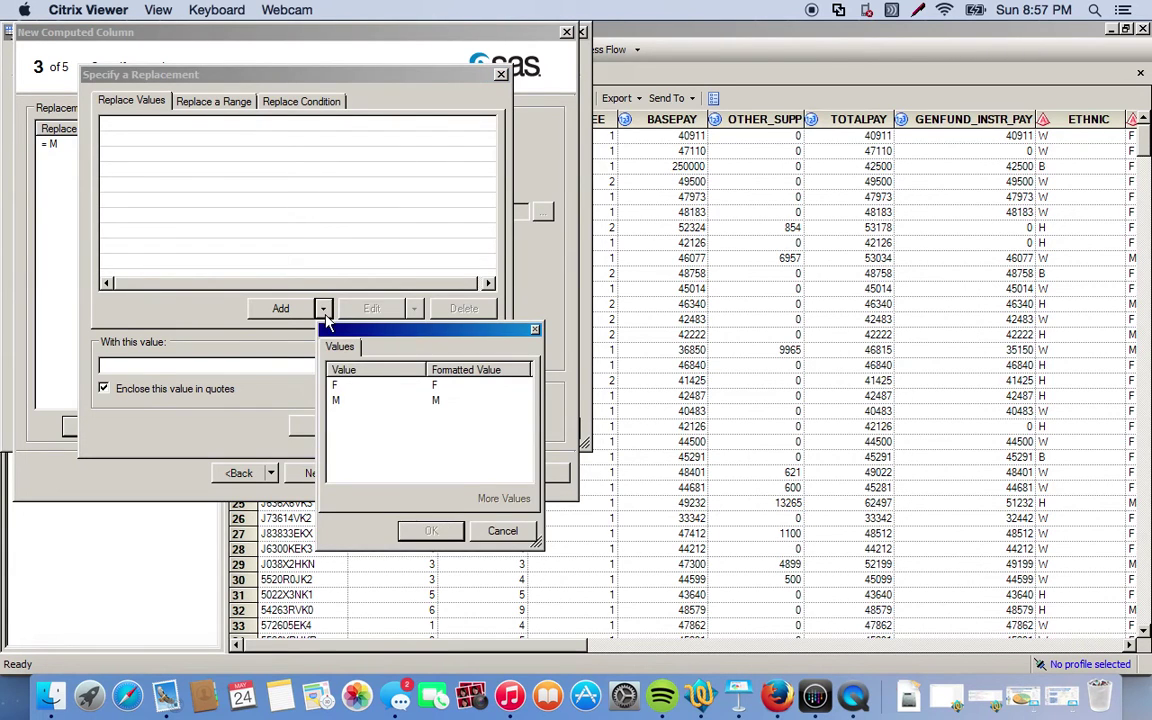
click(337, 387)
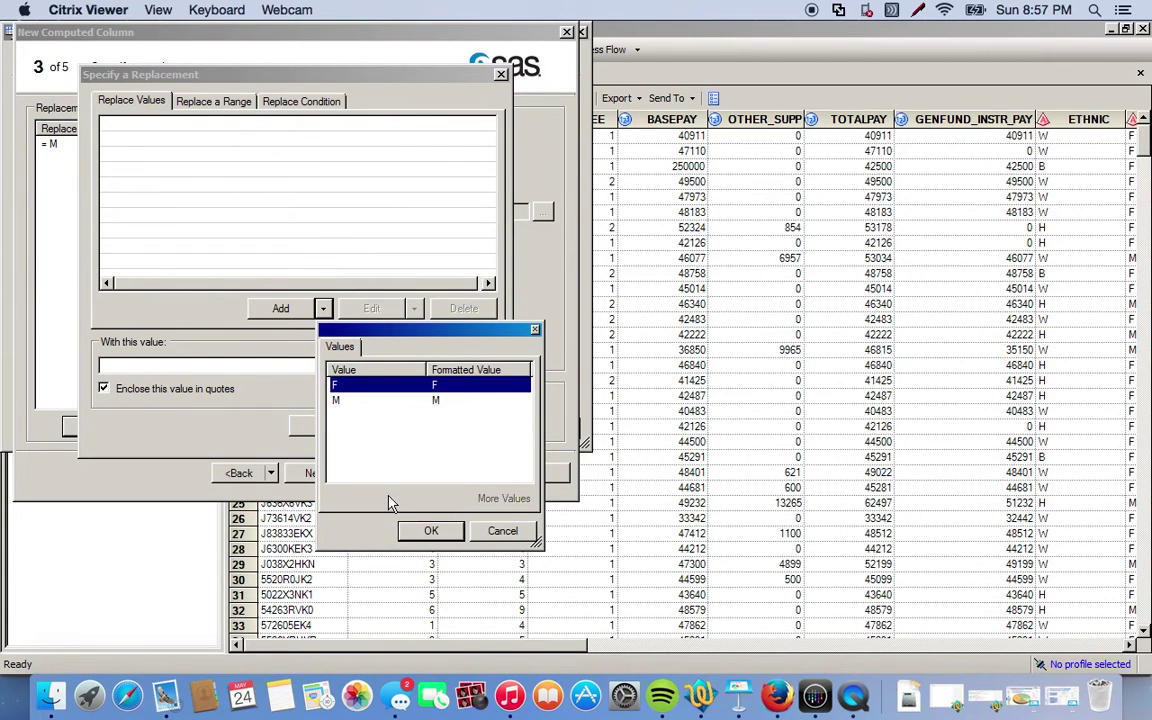
click(432, 531)
click(252, 365)
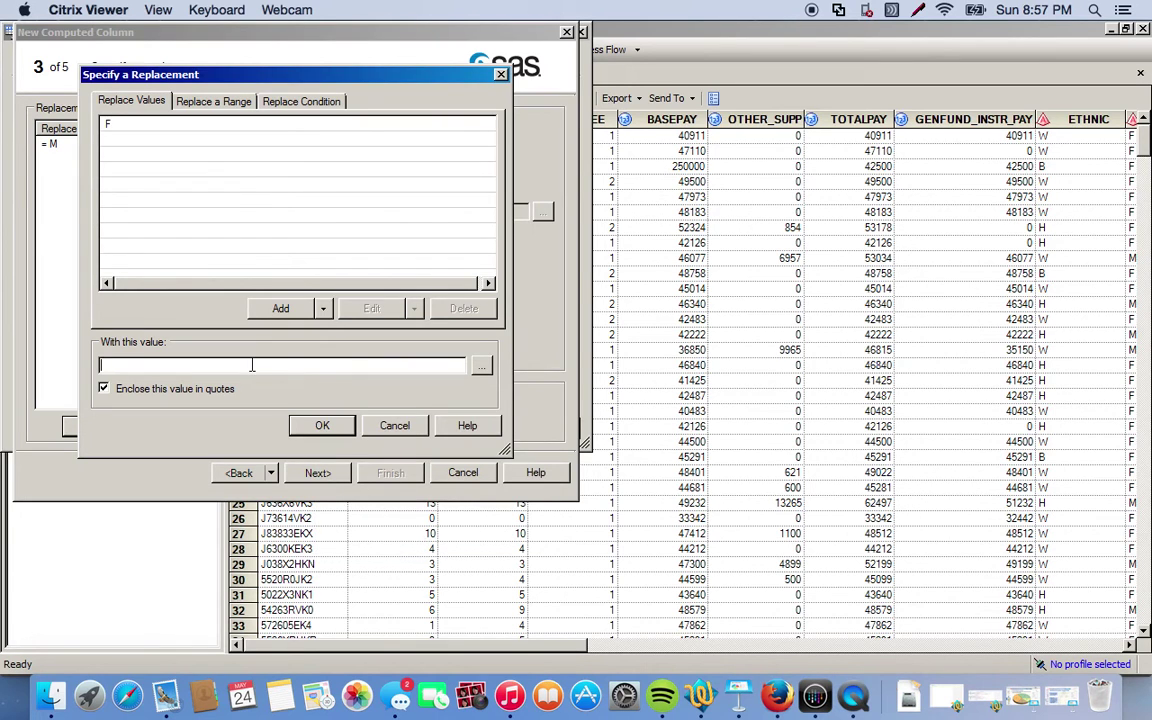
text(FEMALE)
click(322, 425)
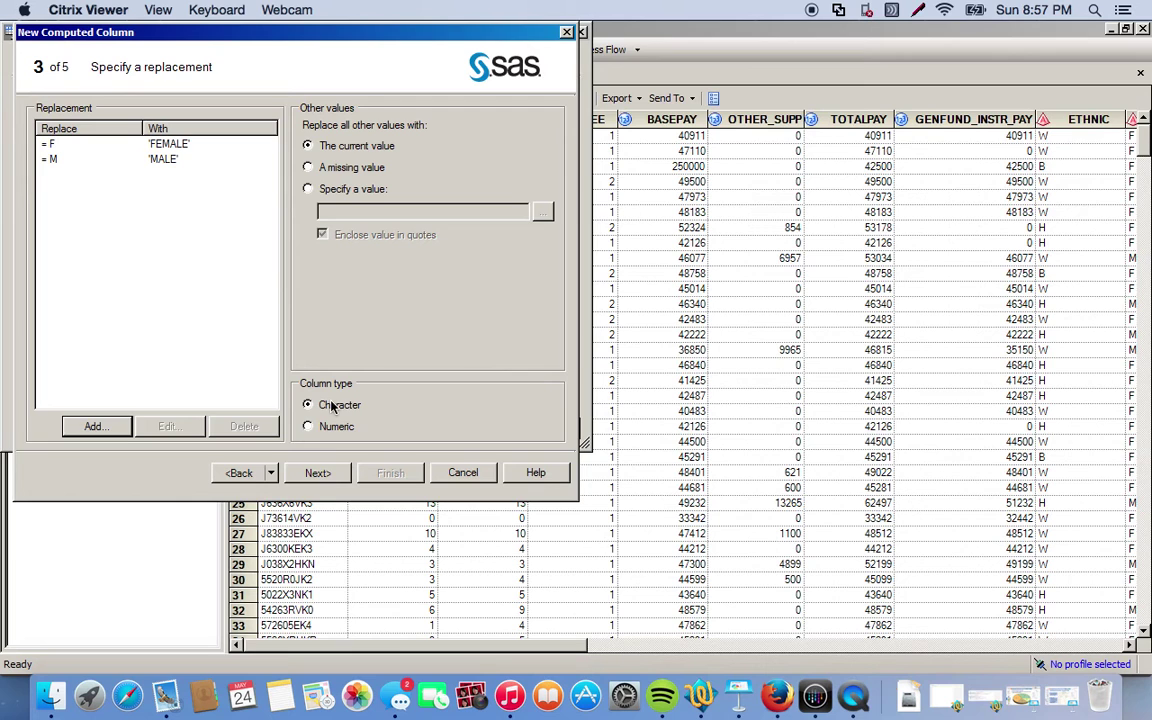
click(318, 475)
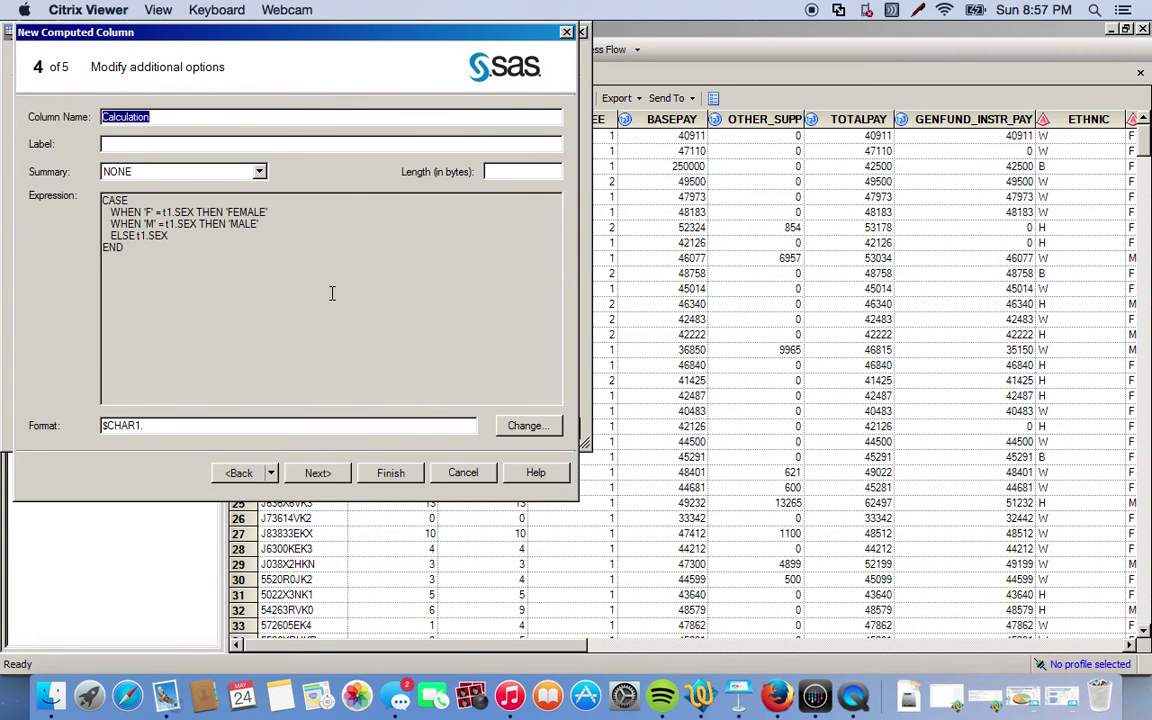
Name the recoded column Sex and accept it as Sex1 after the name-conflict warning.
text(Sex)
click(366, 471)
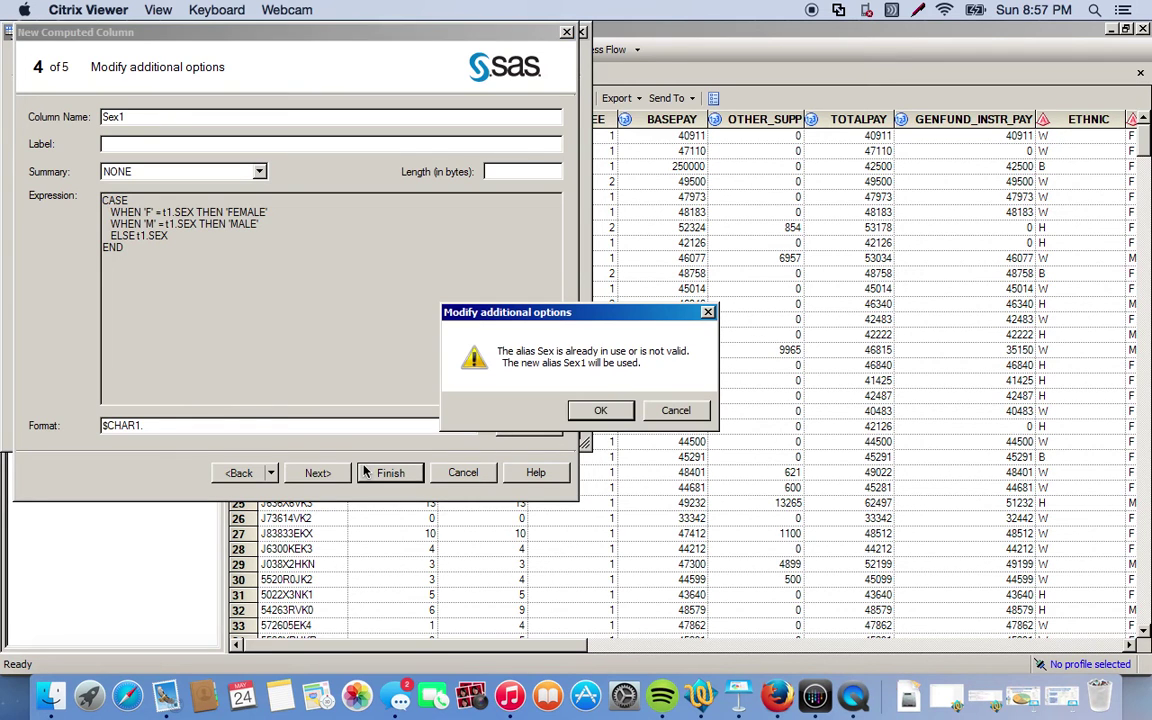
click(598, 411)
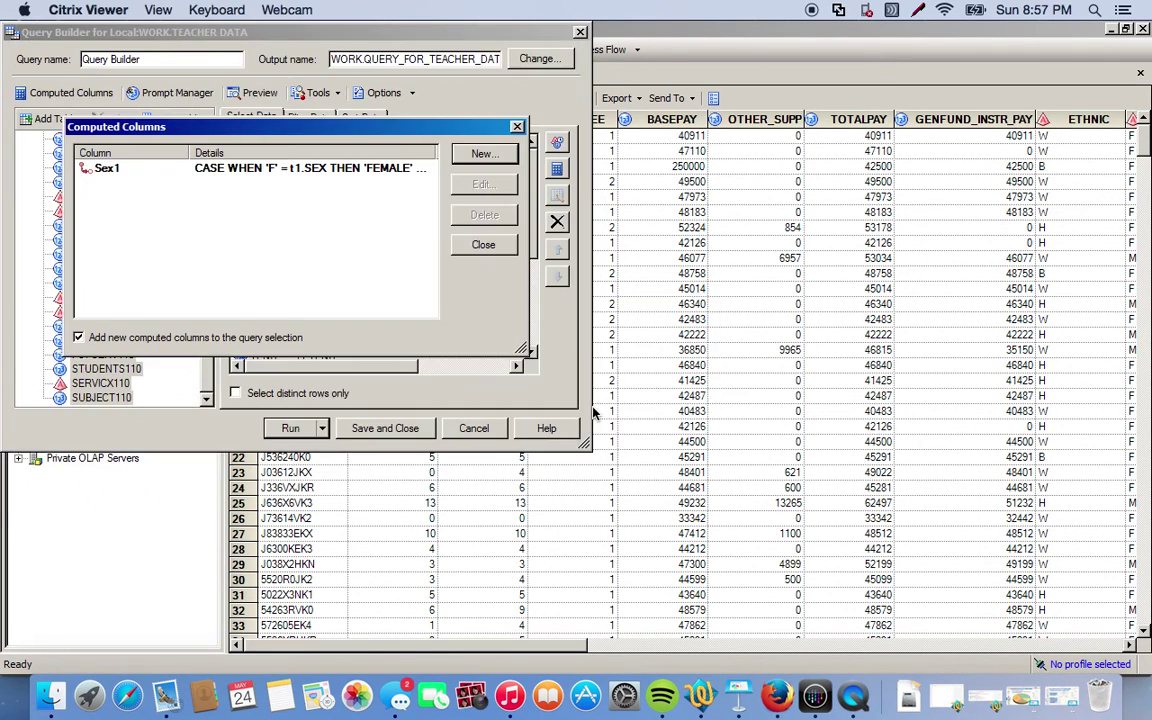
Move the Sex1 column up in Select Data to sit just before SEX.
click(483, 246)
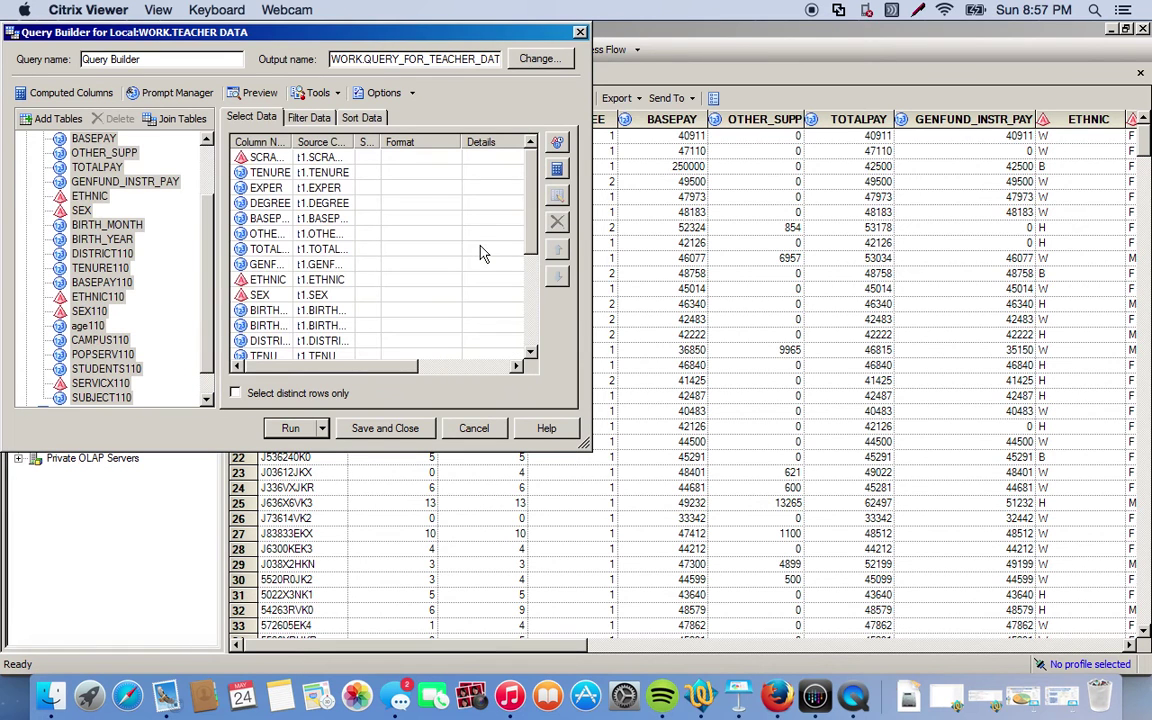
drag(530, 235, 530, 350)
click(279, 344)
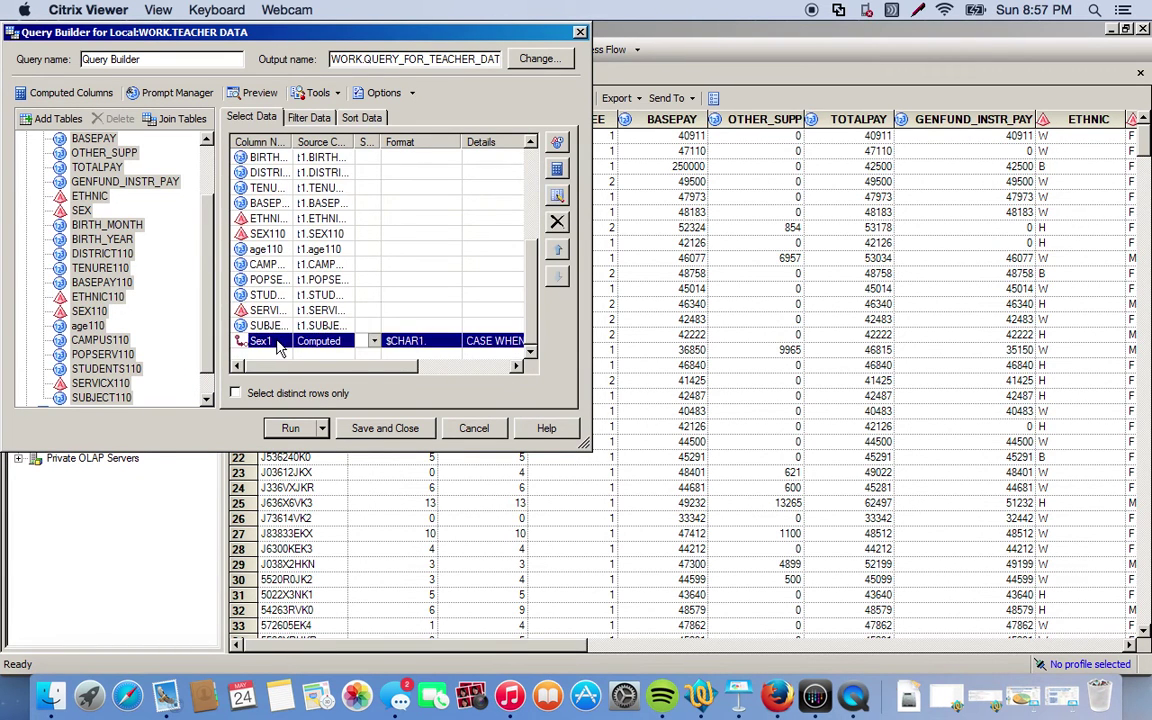
drag(279, 344, 268, 214)
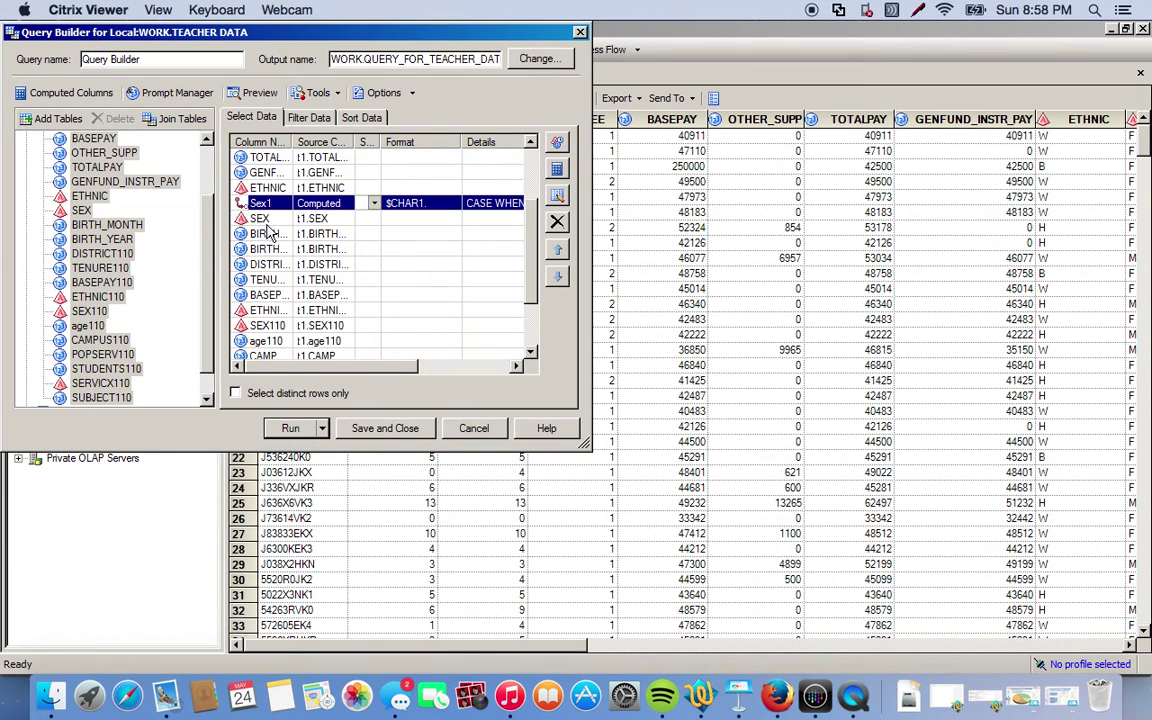
Remove SEX and SEX110 from the query's output columns and run the query.
click(268, 217)
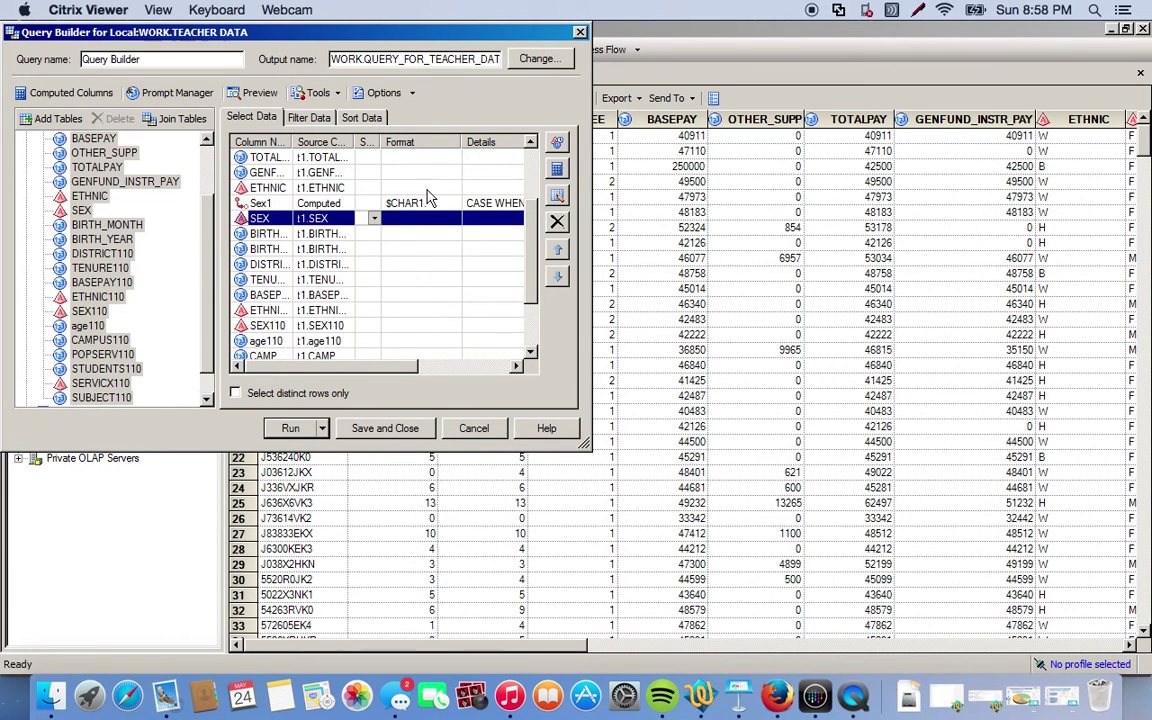
click(557, 221)
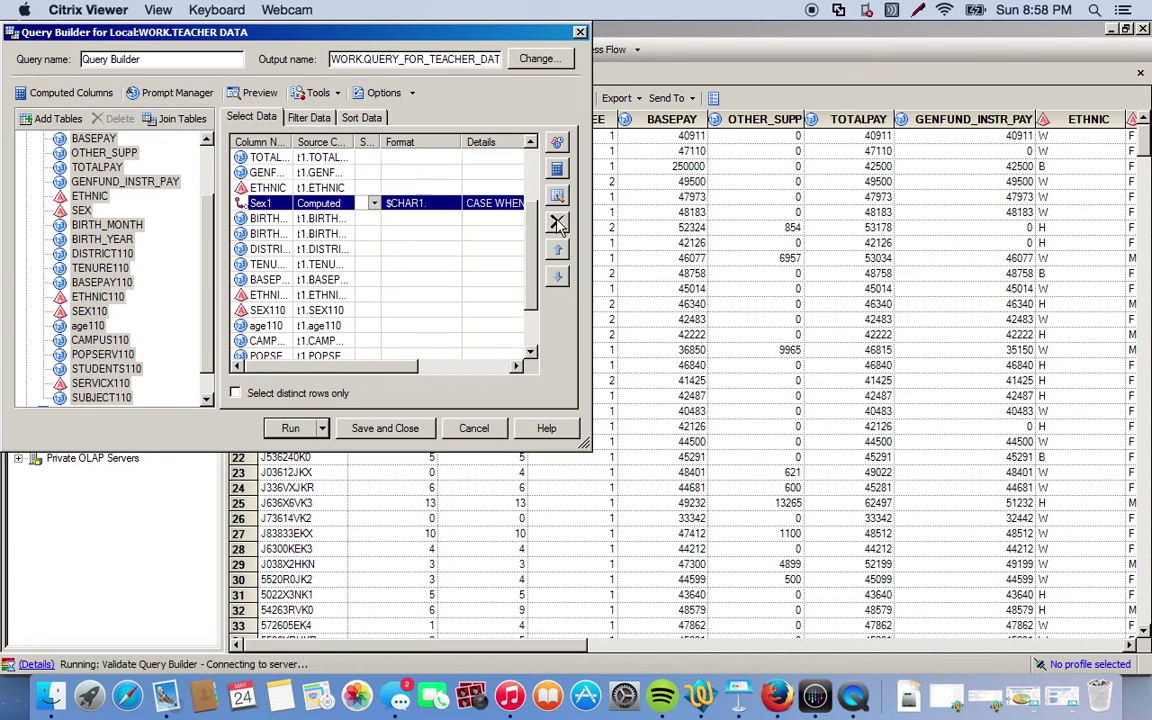
click(268, 310)
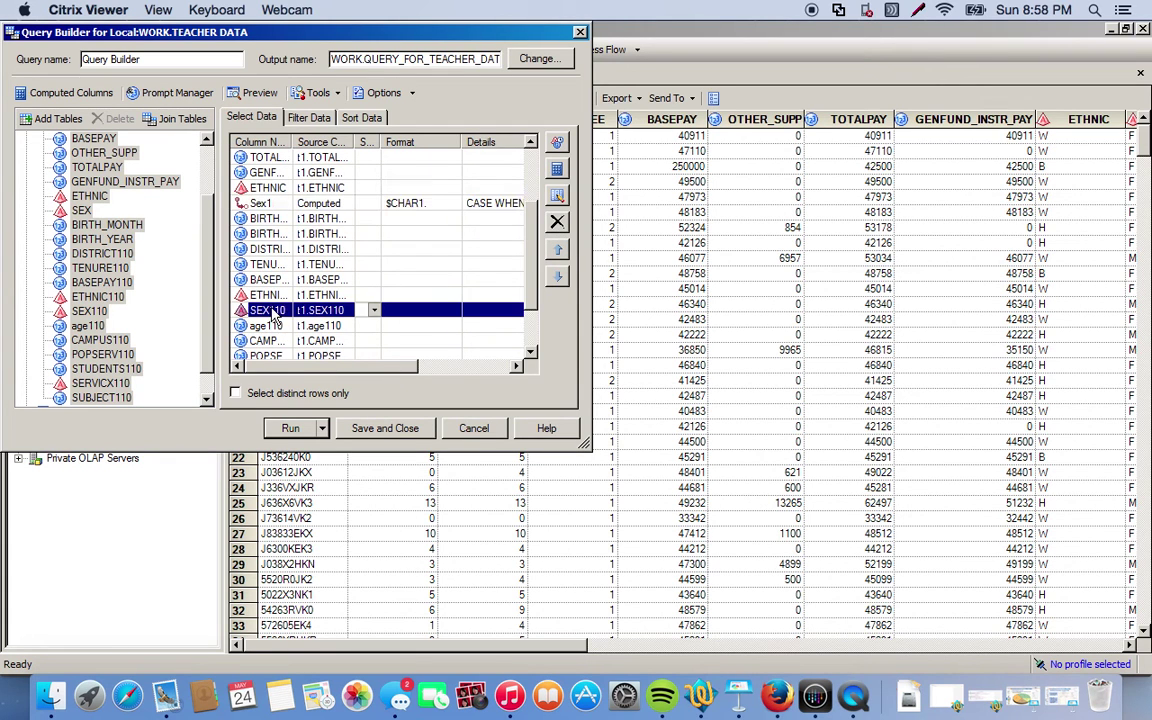
click(556, 223)
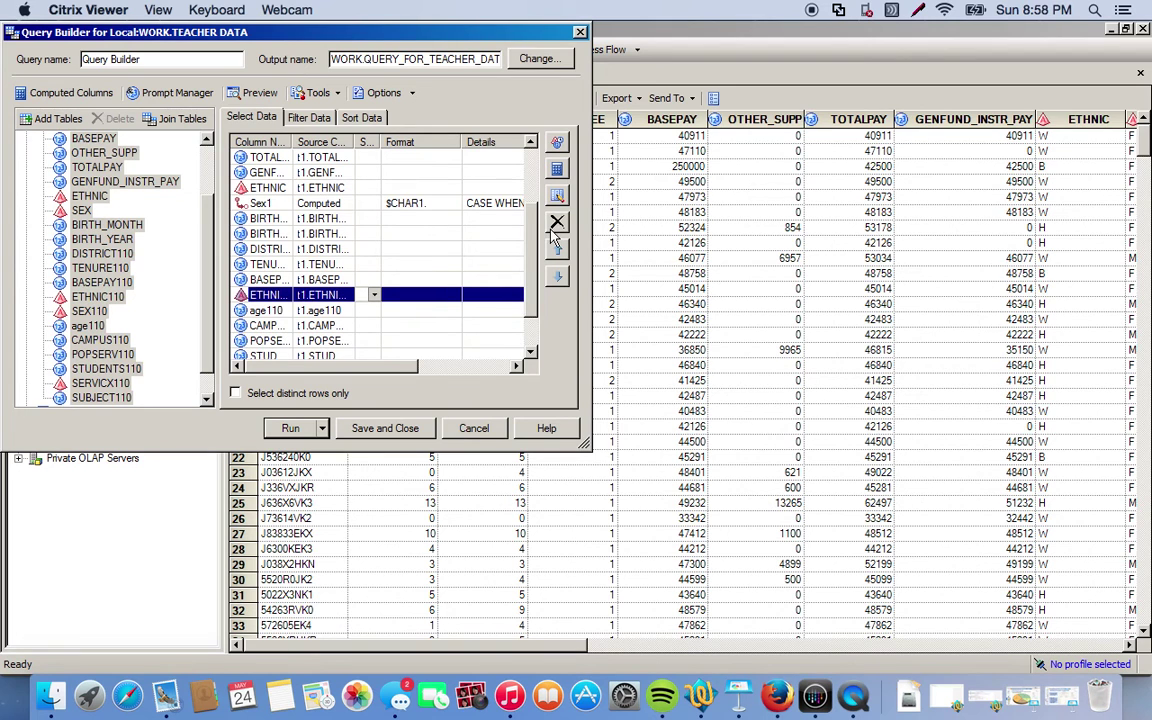
click(290, 428)
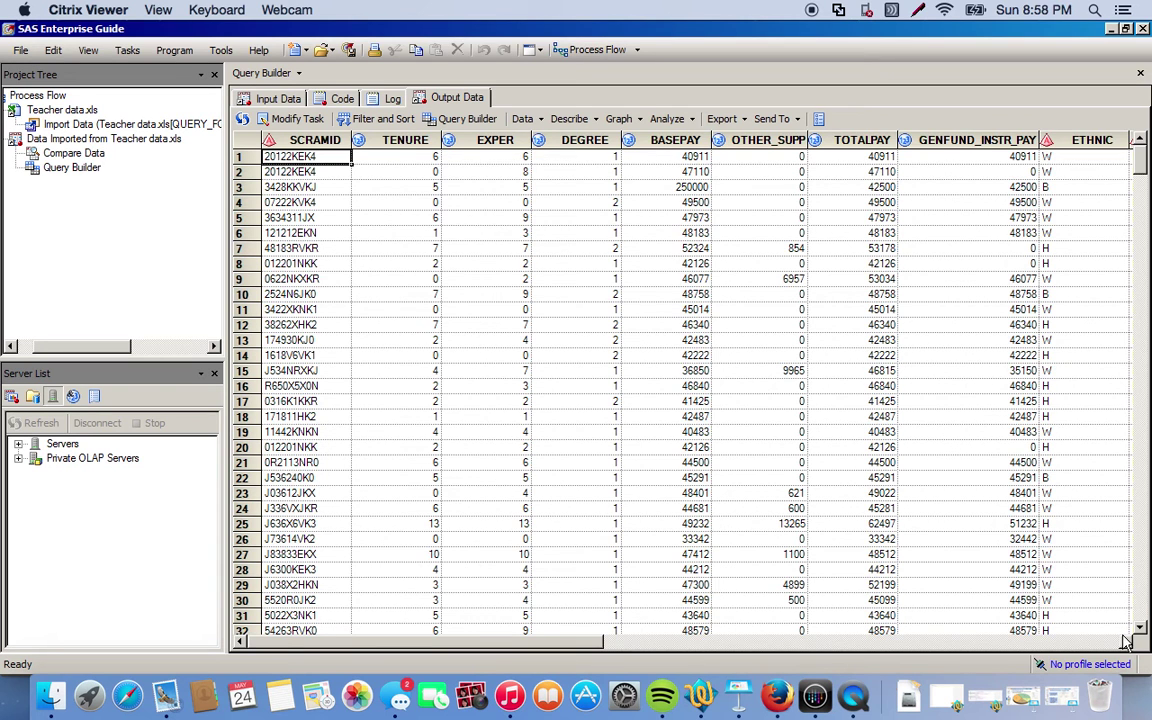
Inspect the output Sex1 column, still showing only F and M, then reopen the query's computed columns.
click(1125, 641)
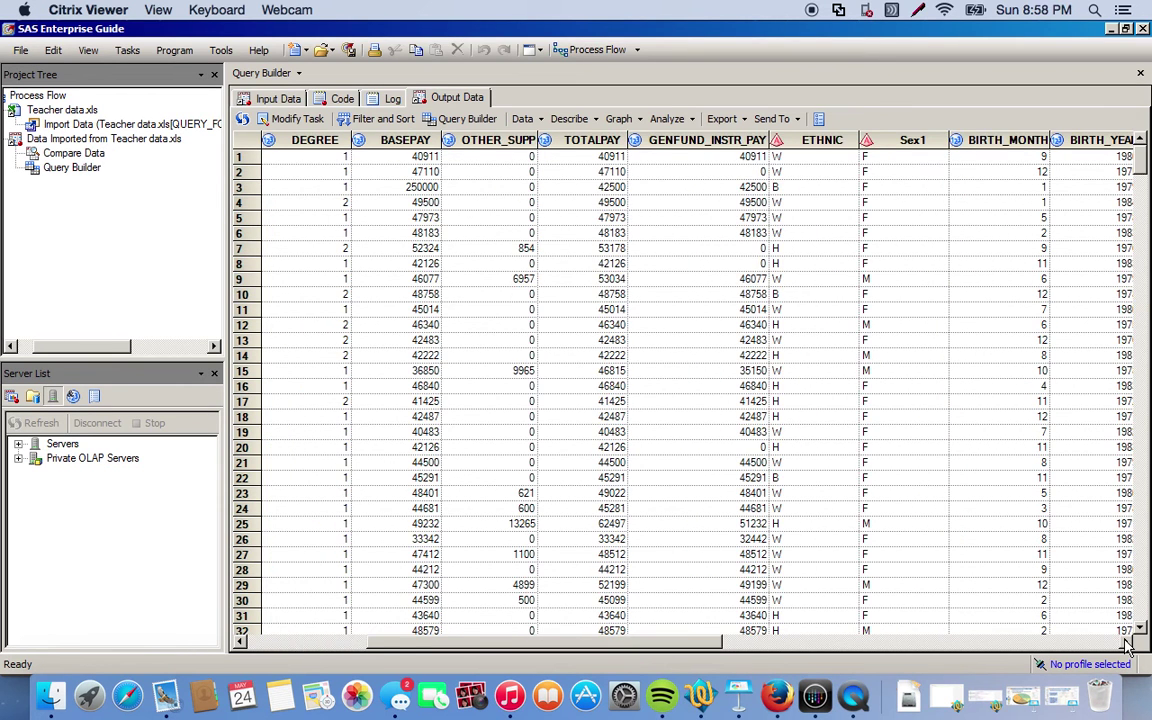
click(1125, 641)
click(832, 140)
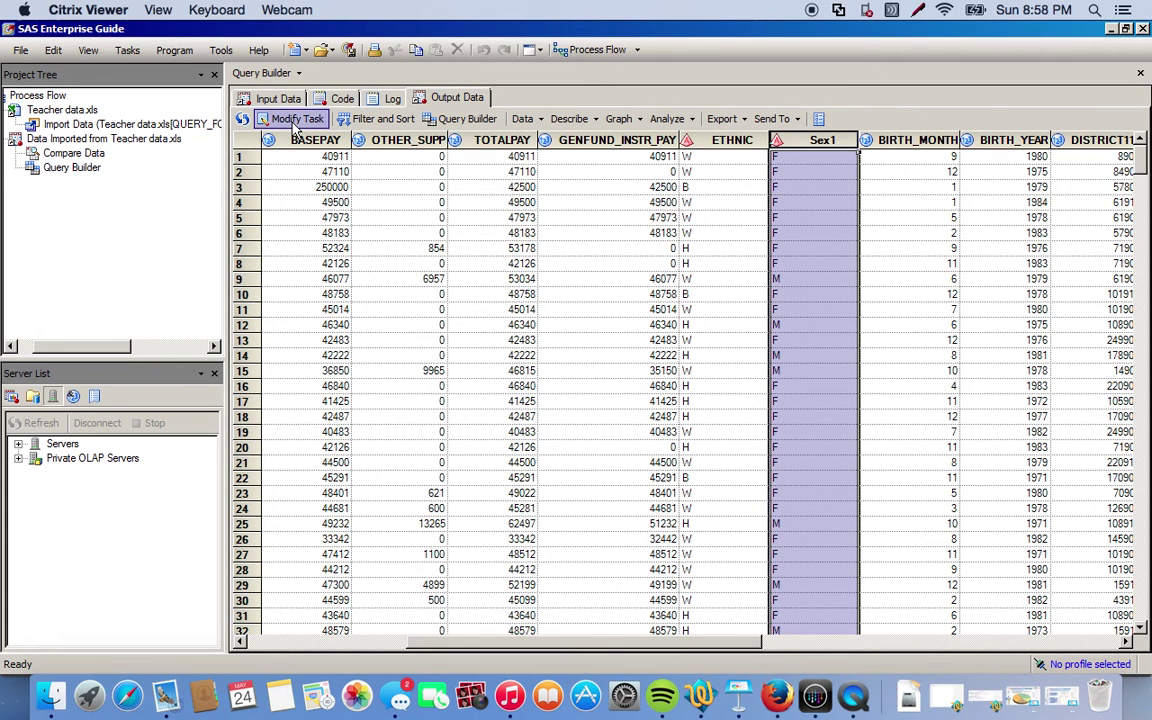
click(296, 121)
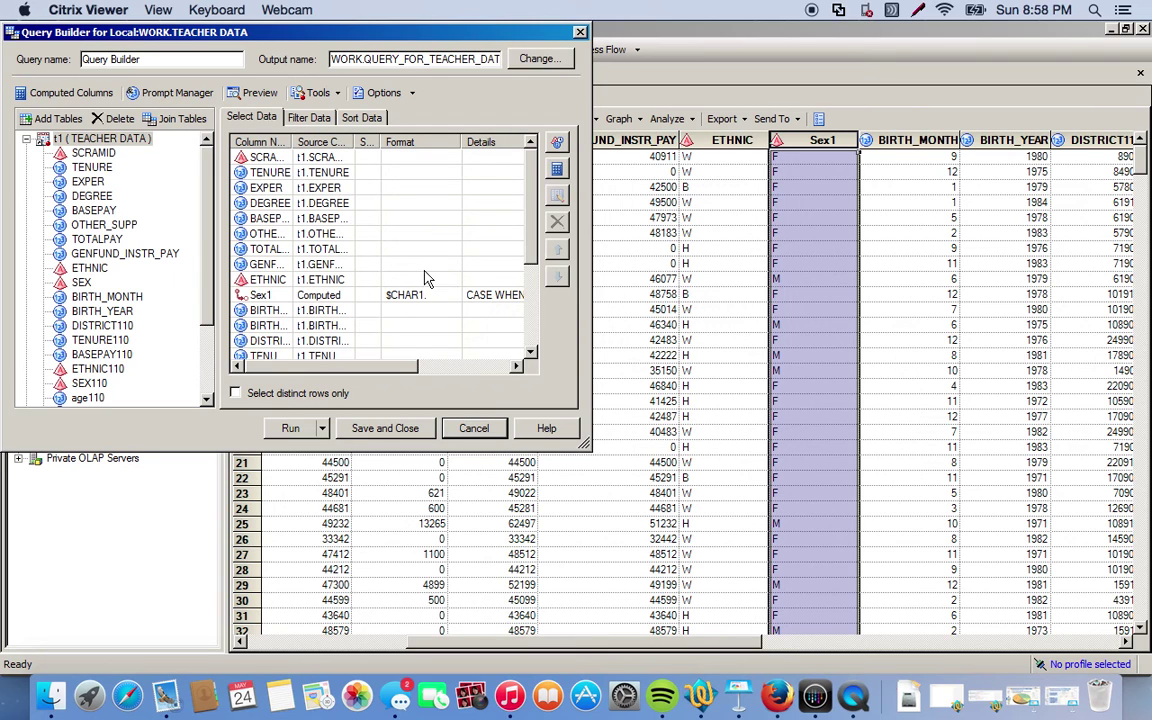
click(60, 93)
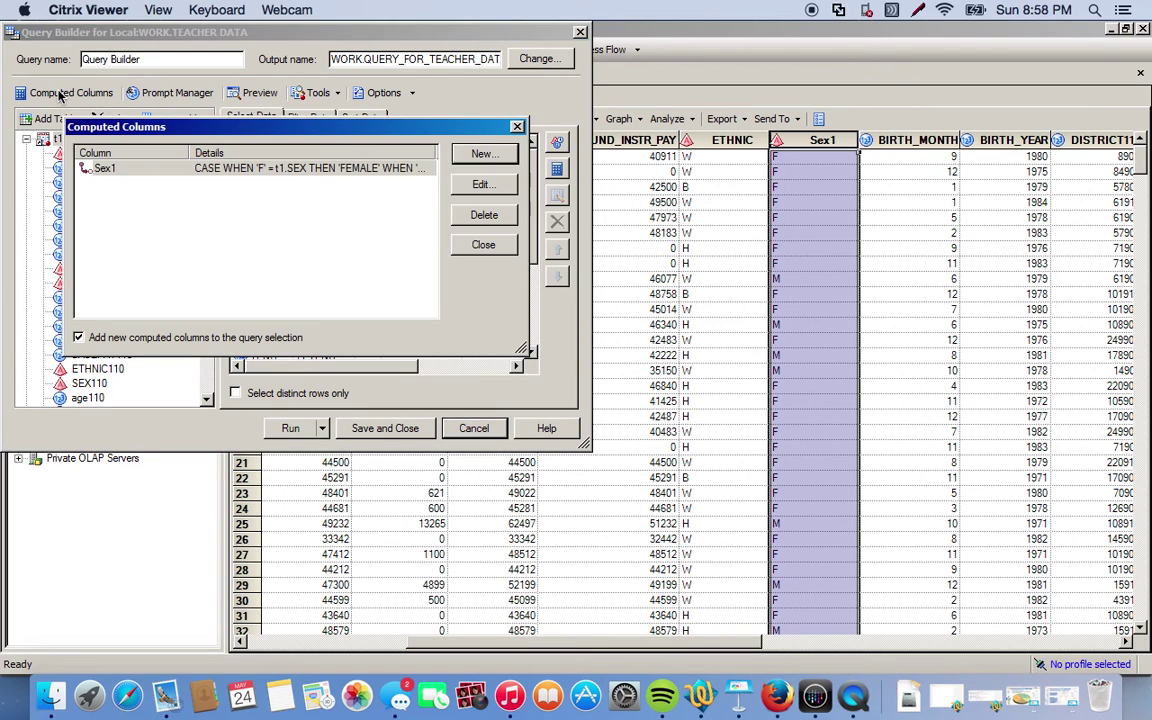
Change the Sex1 column's format from $CHAR1. to $CHAR10.
double_click(235, 169)
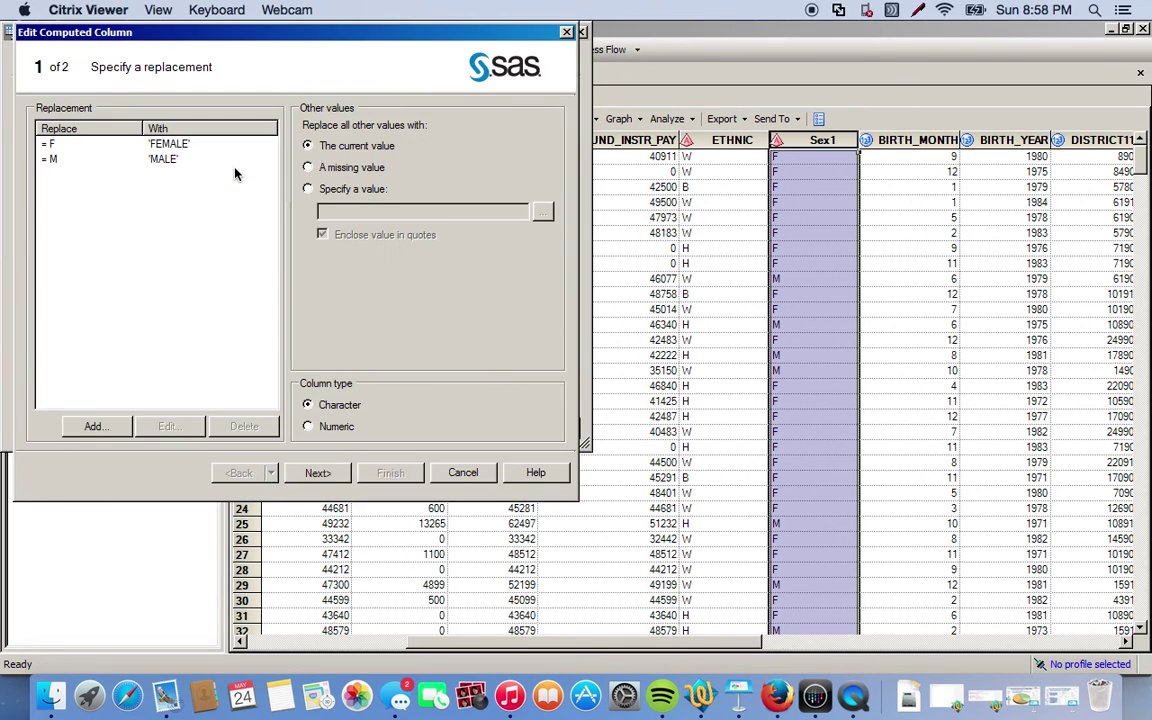
click(322, 474)
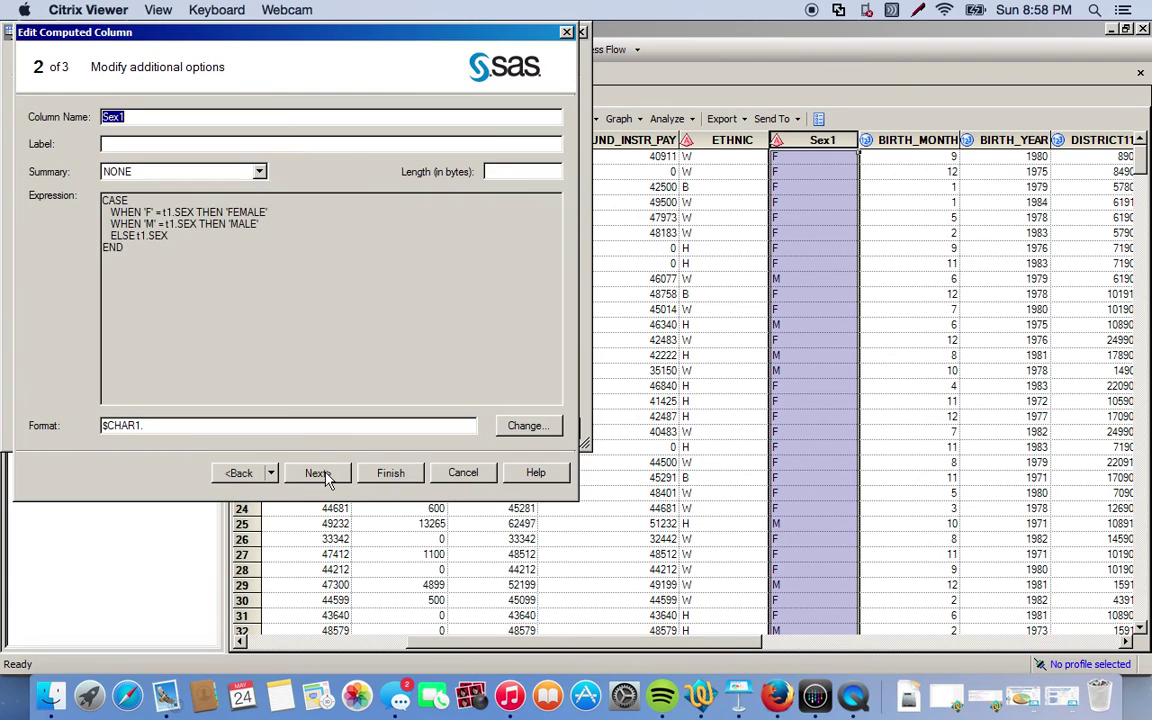
click(146, 425)
key(BackSpace)
text(0)
click(320, 472)
click(390, 472)
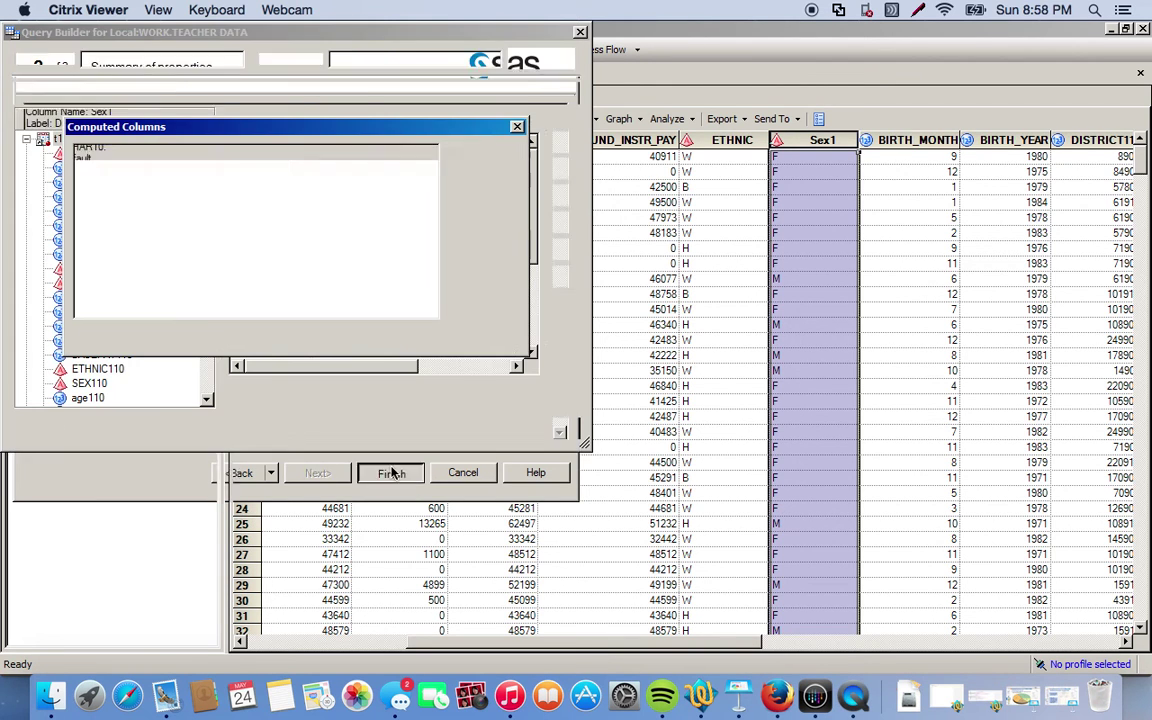
Rerun the query, replacing the previous results.
click(483, 245)
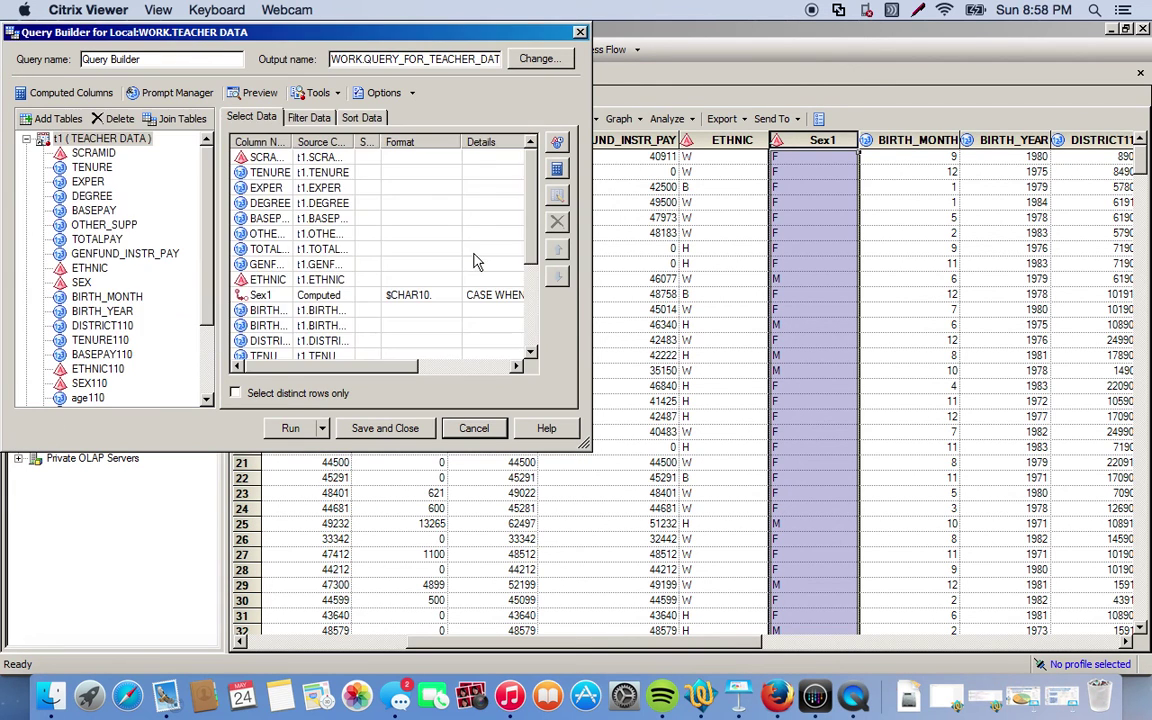
click(290, 429)
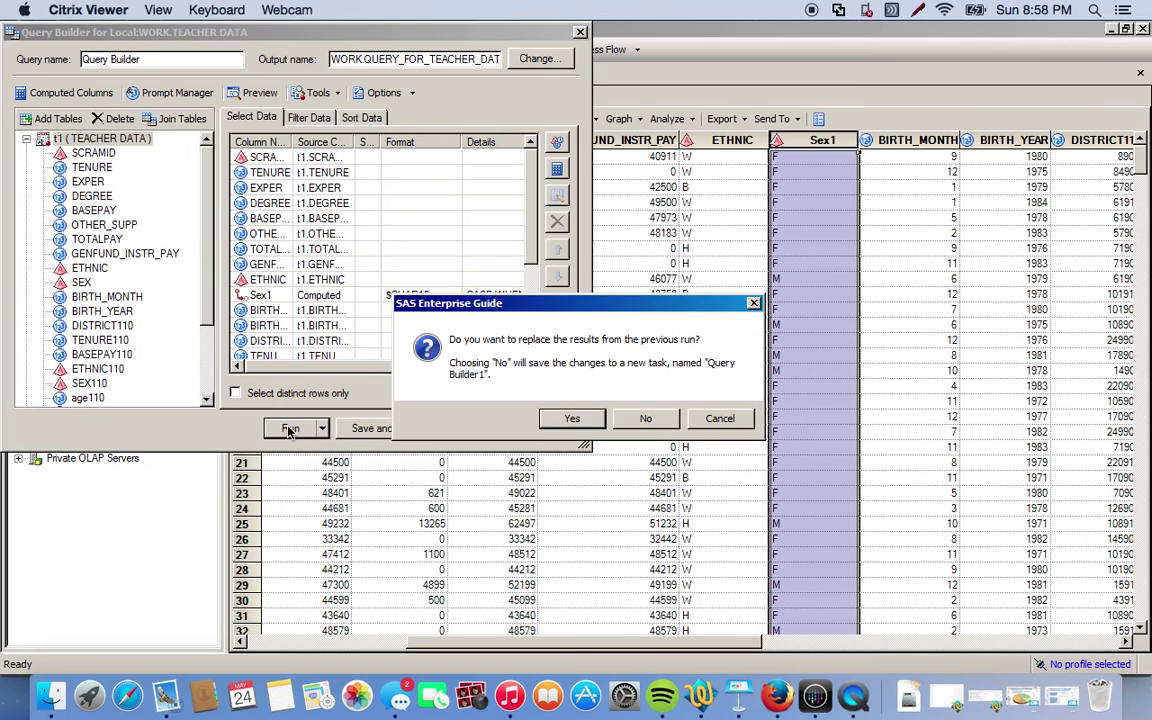
click(572, 419)
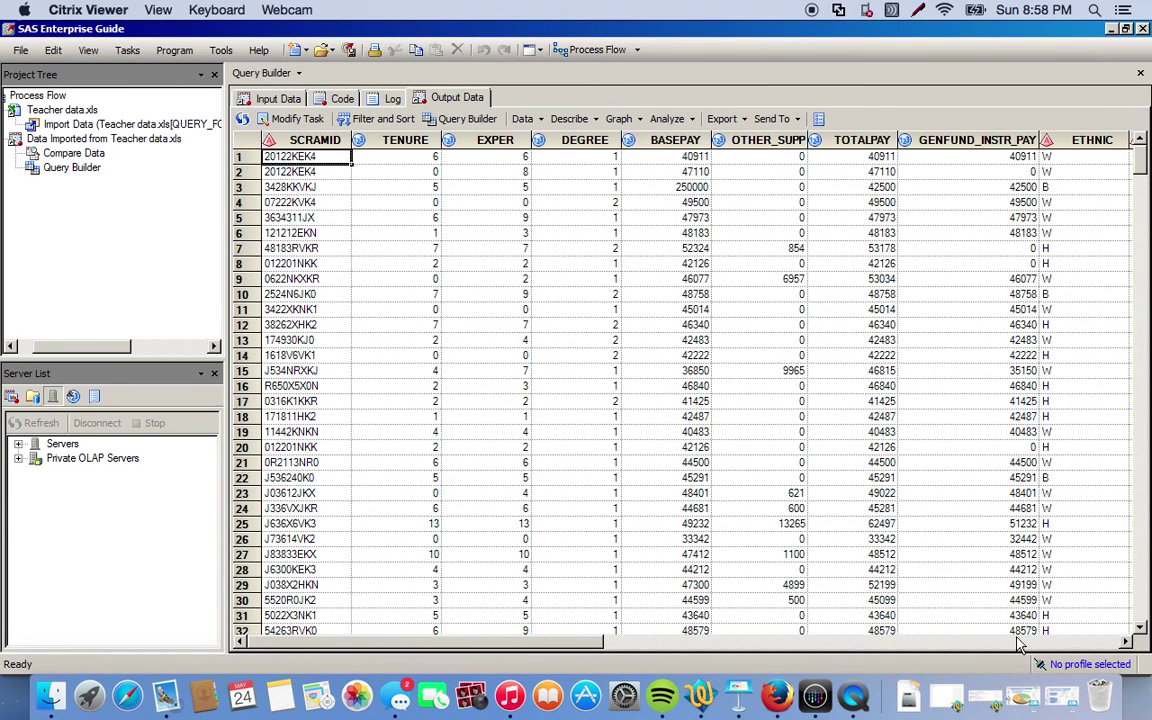
Scroll the Output Data grid right and select the Sex1 column to check its FEMALE/MALE values.
click(1126, 641)
click(1126, 645)
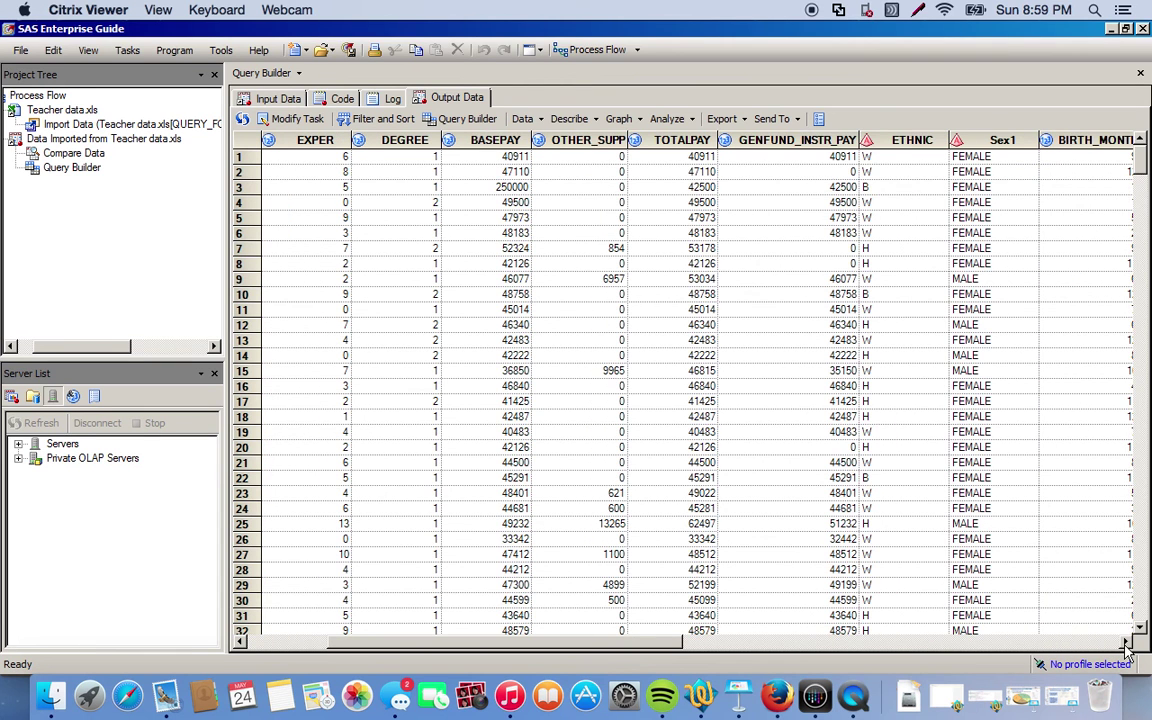
click(1126, 645)
click(1126, 645)
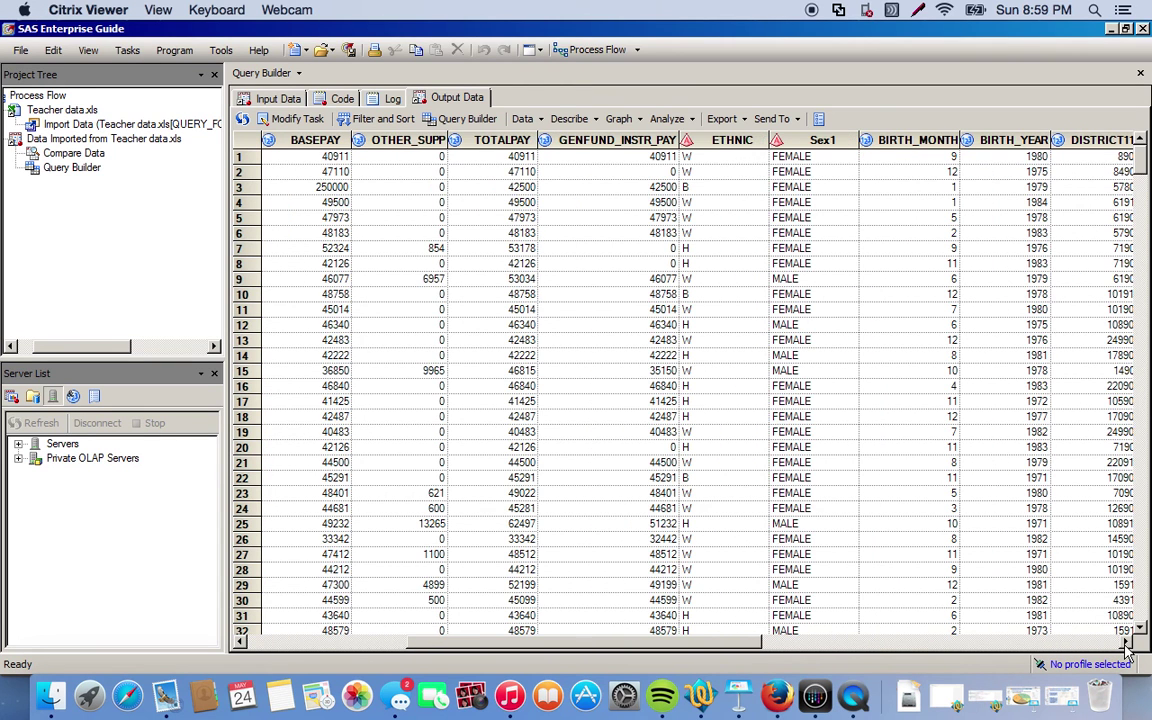
click(811, 138)
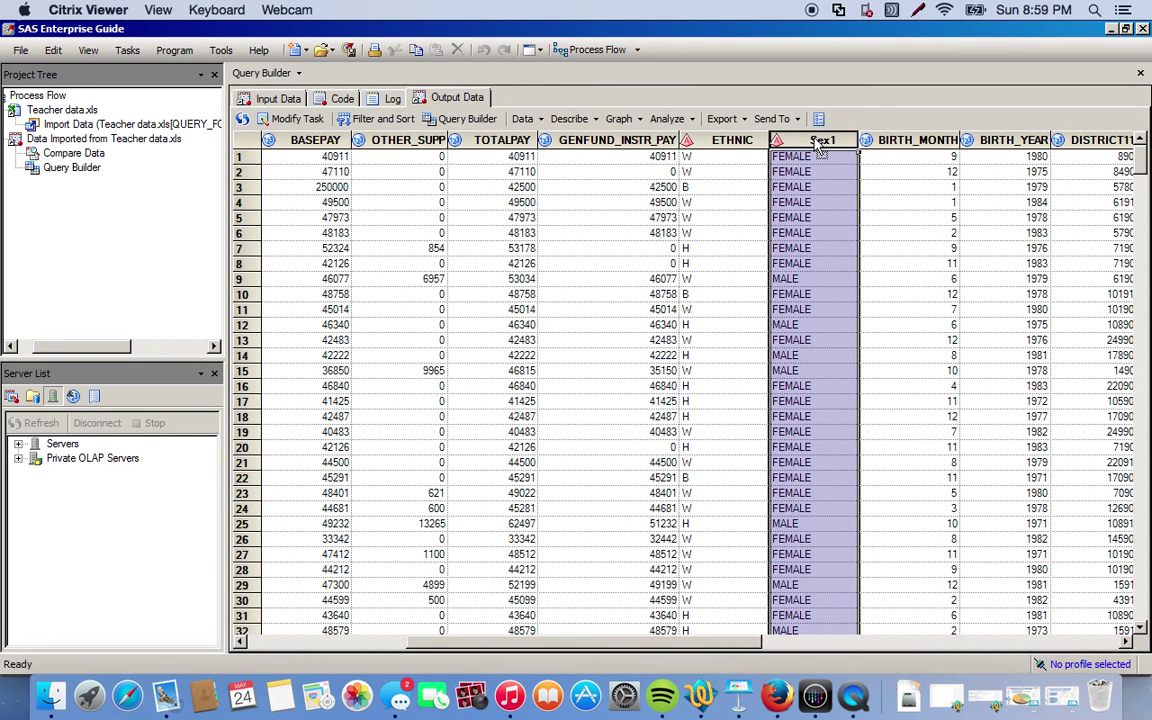